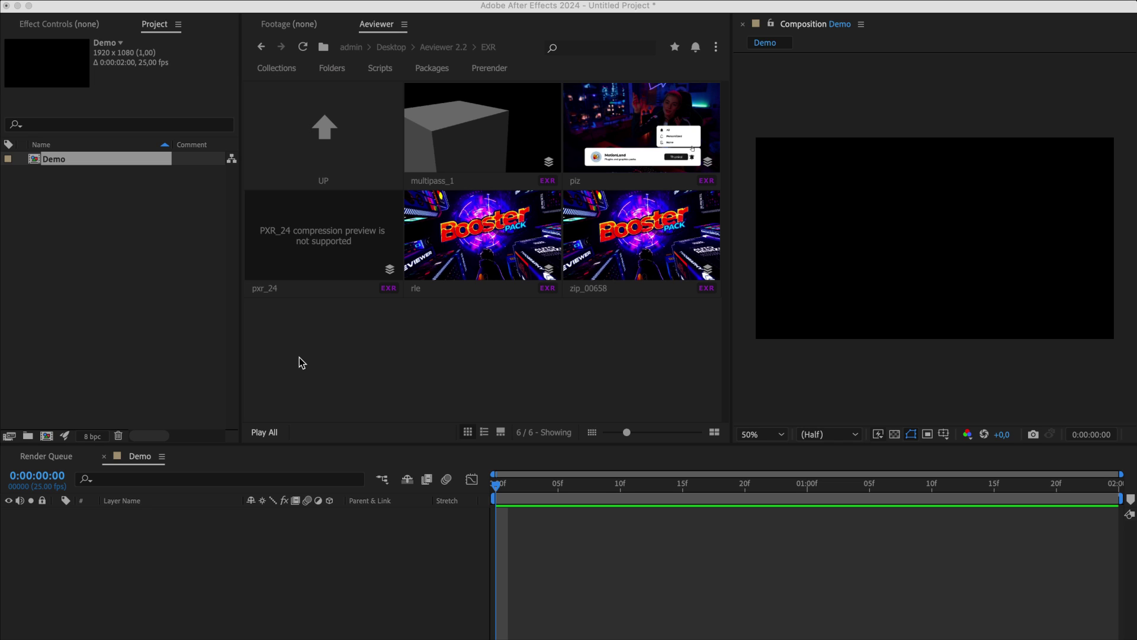
Preview the EXR sequences, and add multipass_1 and piz to the Demo composition as layers
left_click(300, 357)
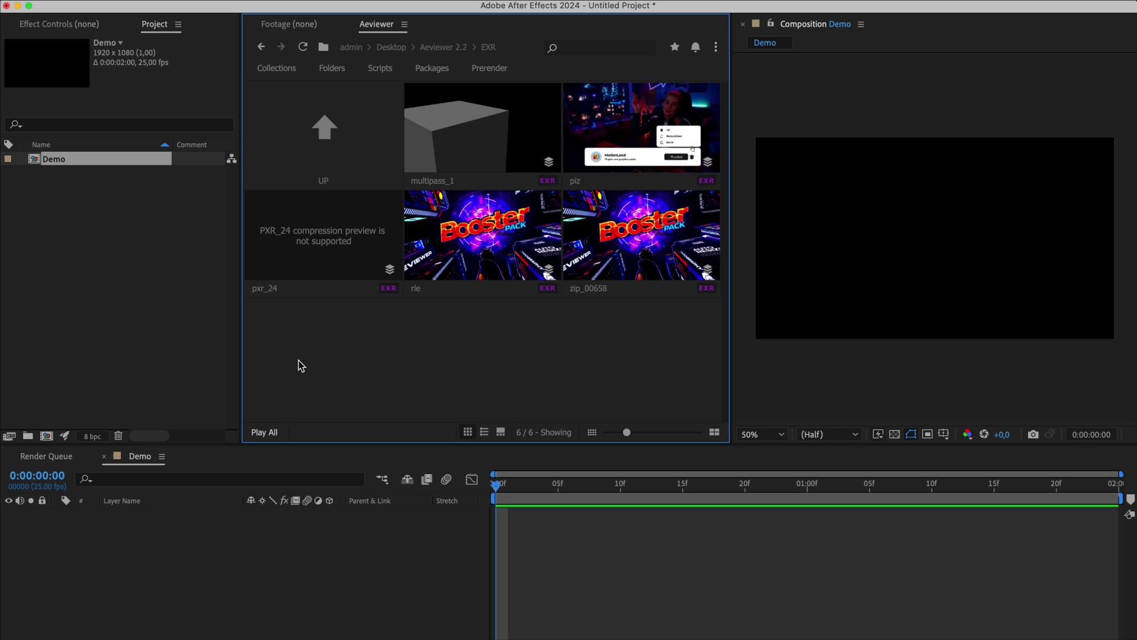
mouse_move(536, 136)
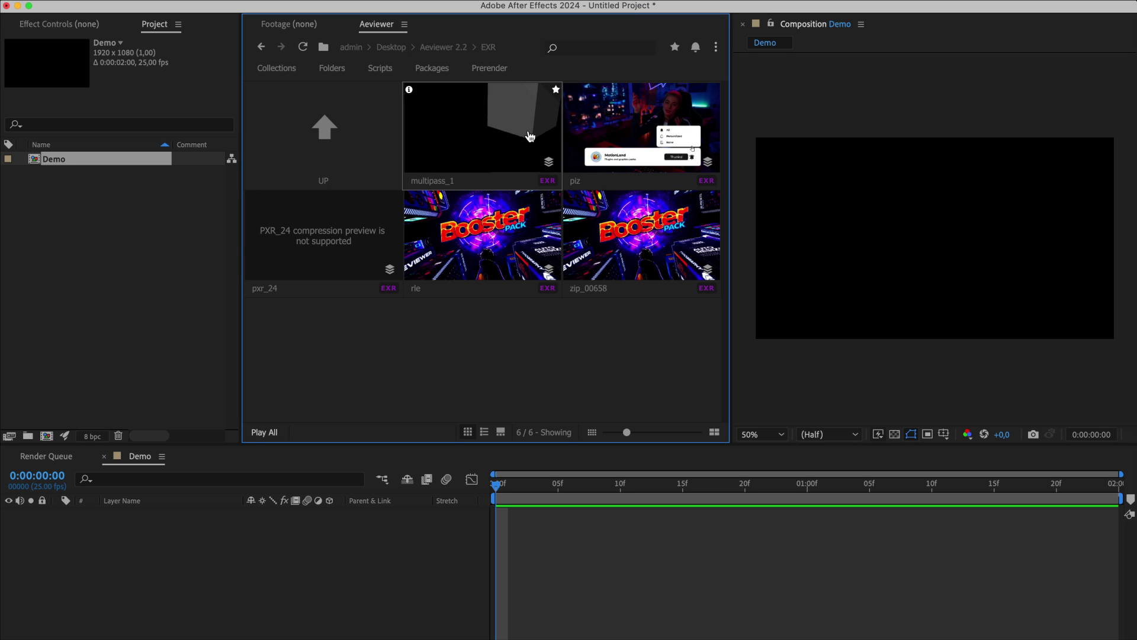
mouse_move(415, 219)
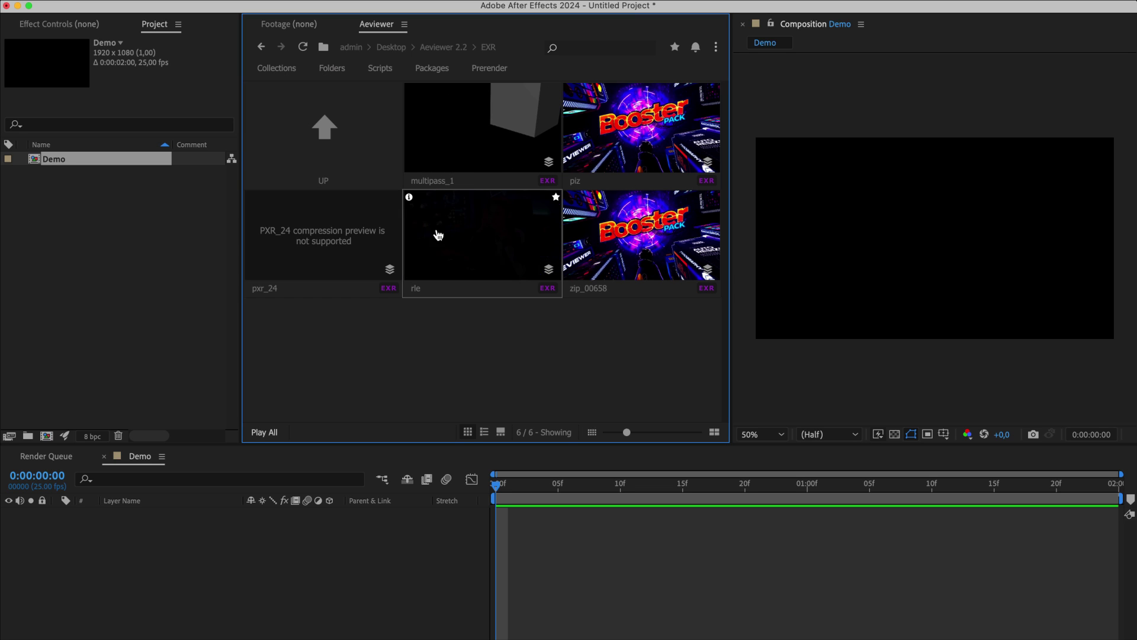
double_click(465, 136)
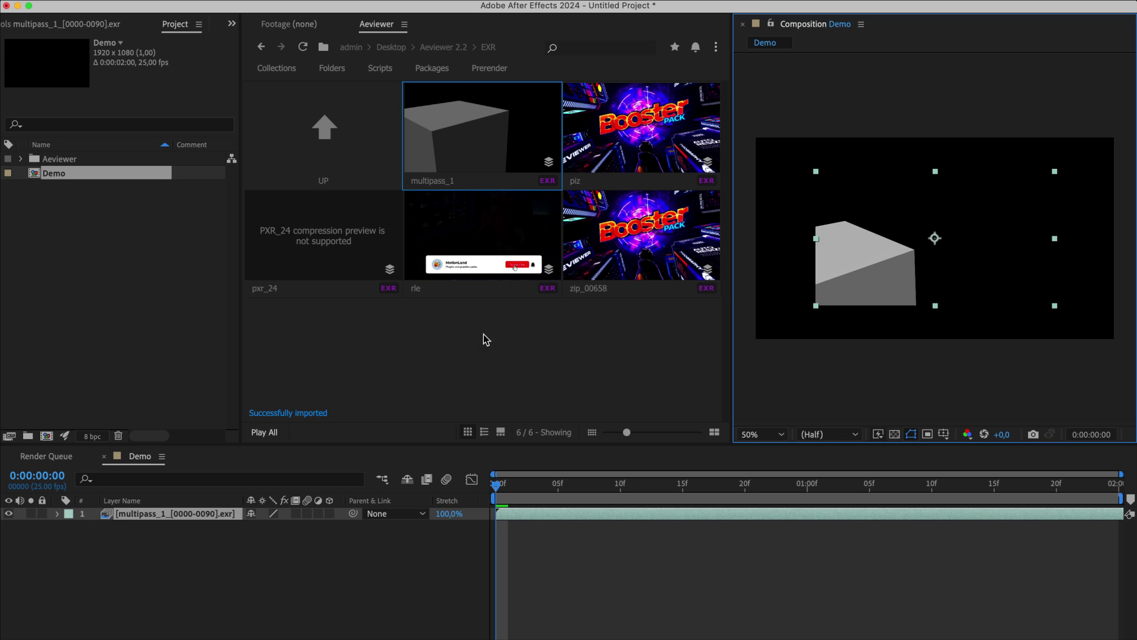
left_click_drag(625, 133, 318, 586)
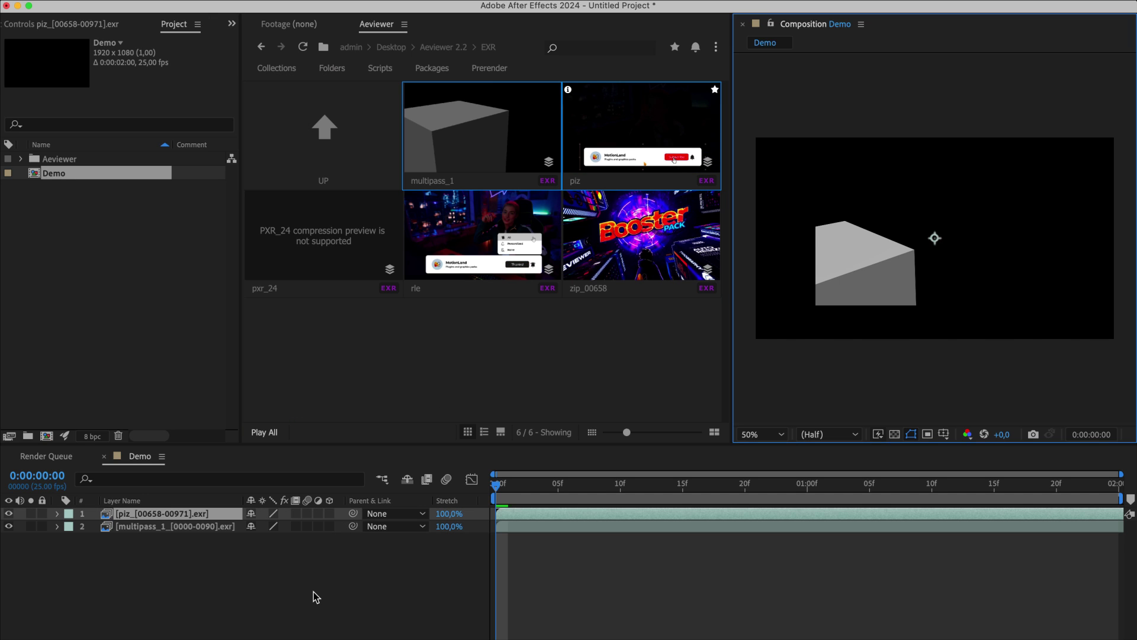
mouse_move(628, 234)
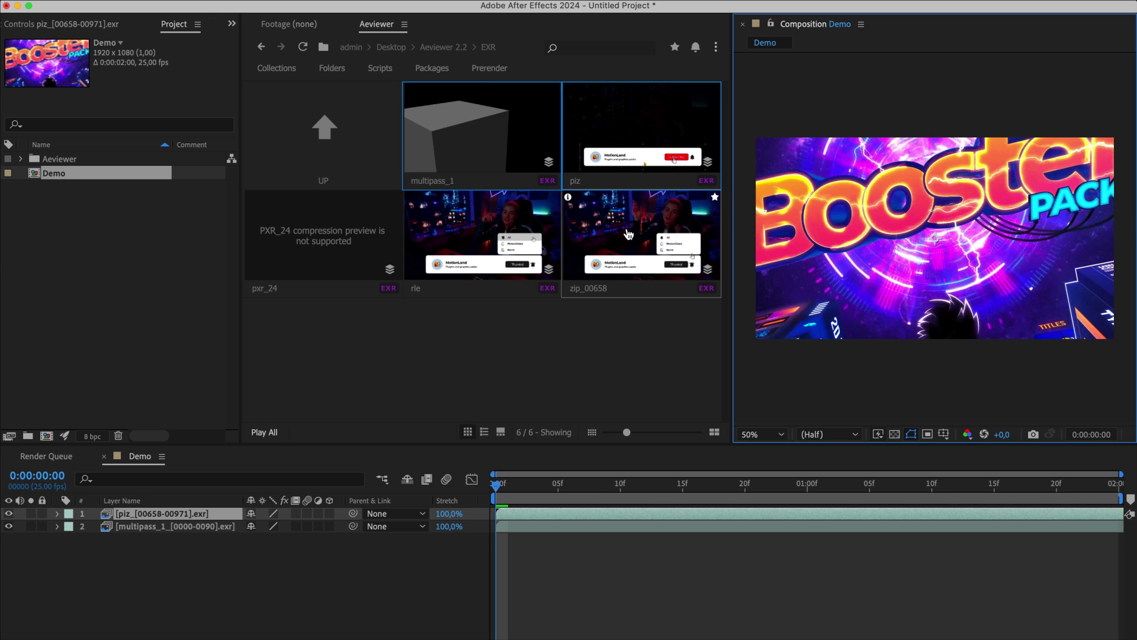
Replace the piz layer in the Demo composition with the multipass_1 EXR sequence using Import and replace
left_click(224, 515)
right_click(472, 101)
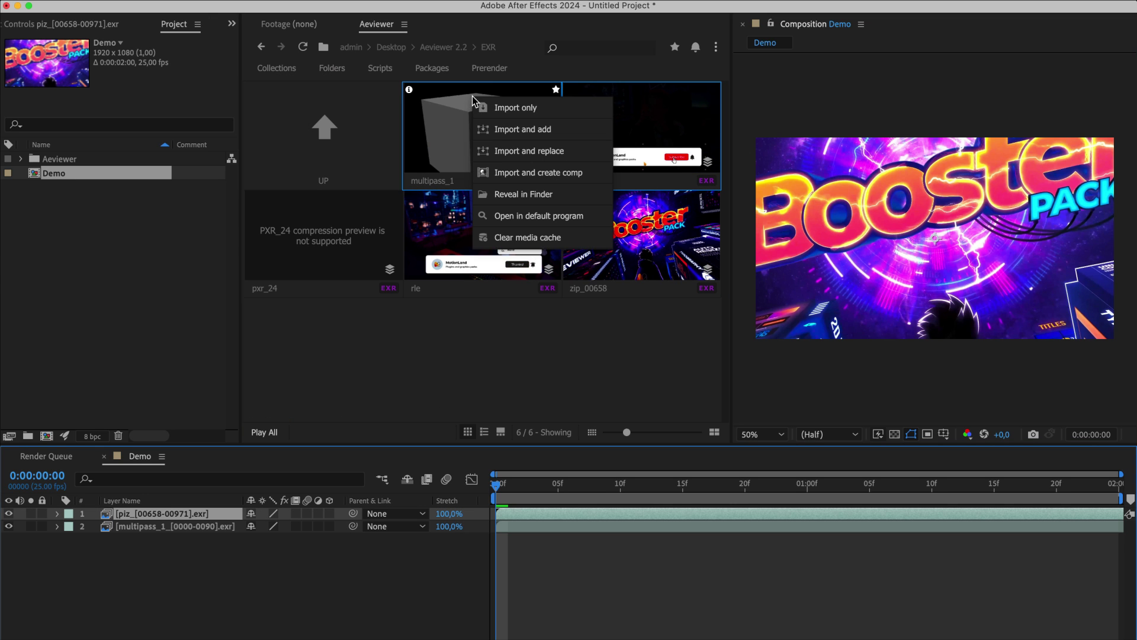
left_click(520, 151)
Clear the media cache of the multipass_1 sequence inside the EXR folder
key("BackSpace")
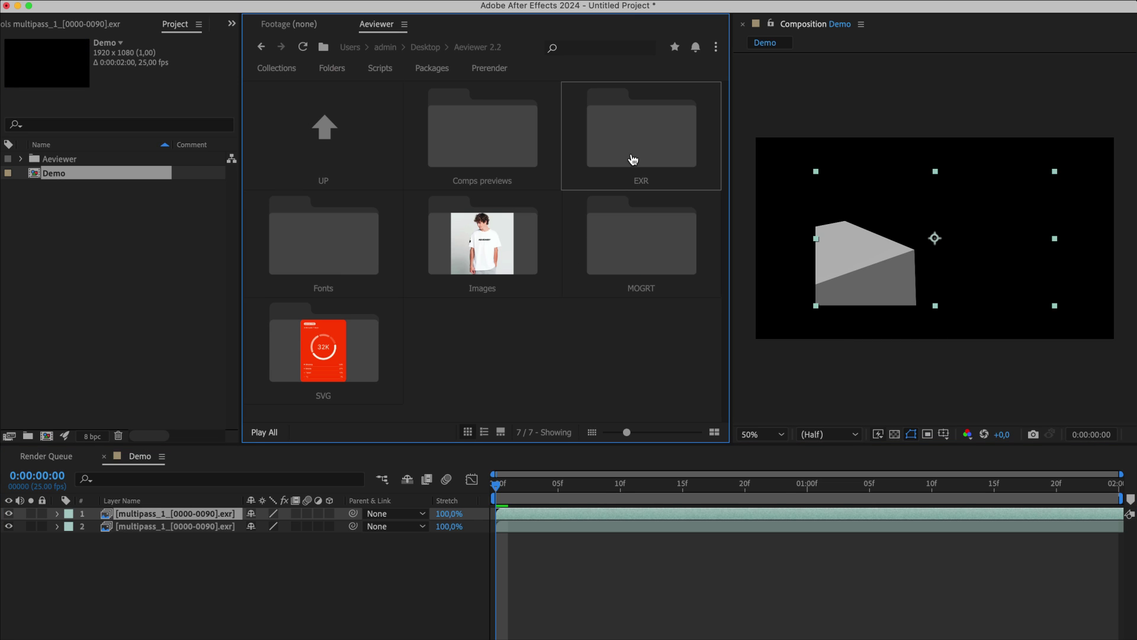
left_click(682, 148)
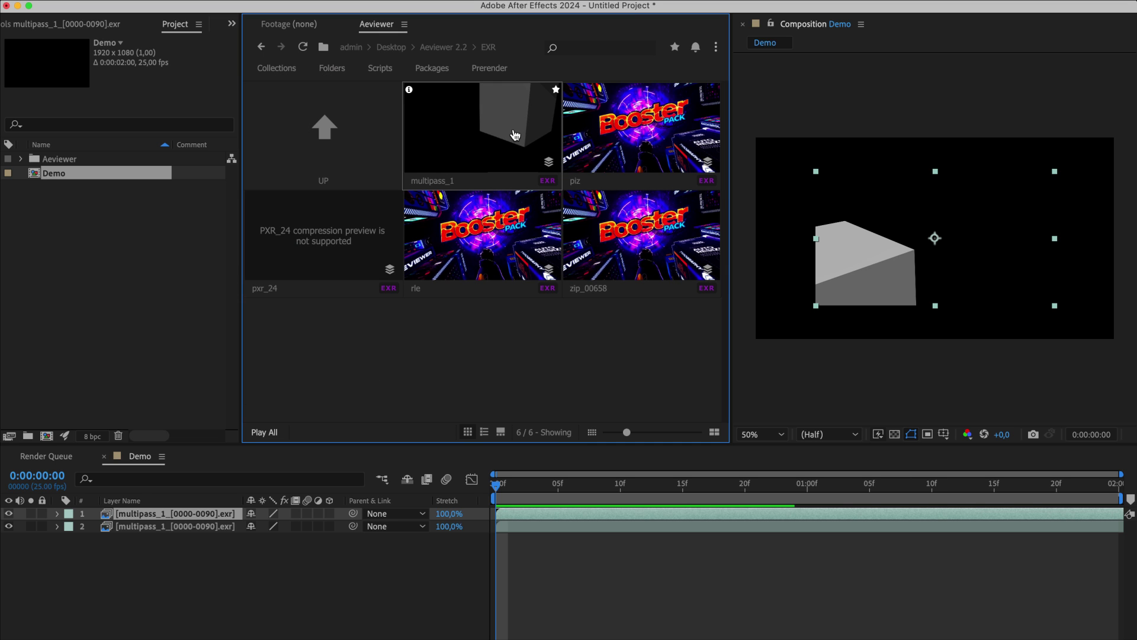
right_click(514, 135)
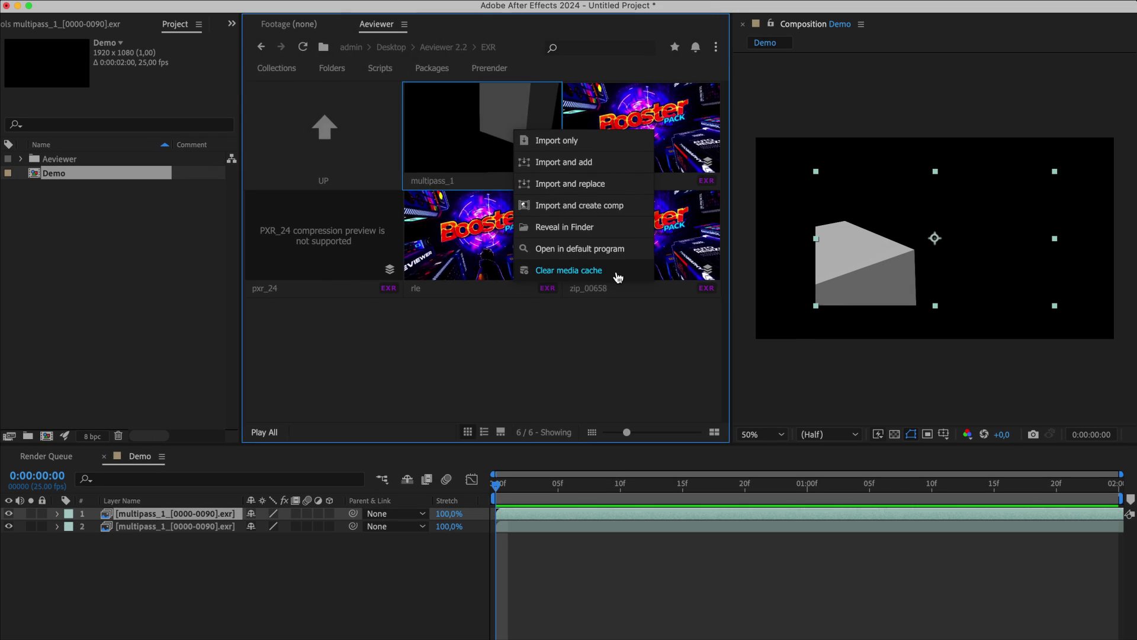
left_click(619, 426)
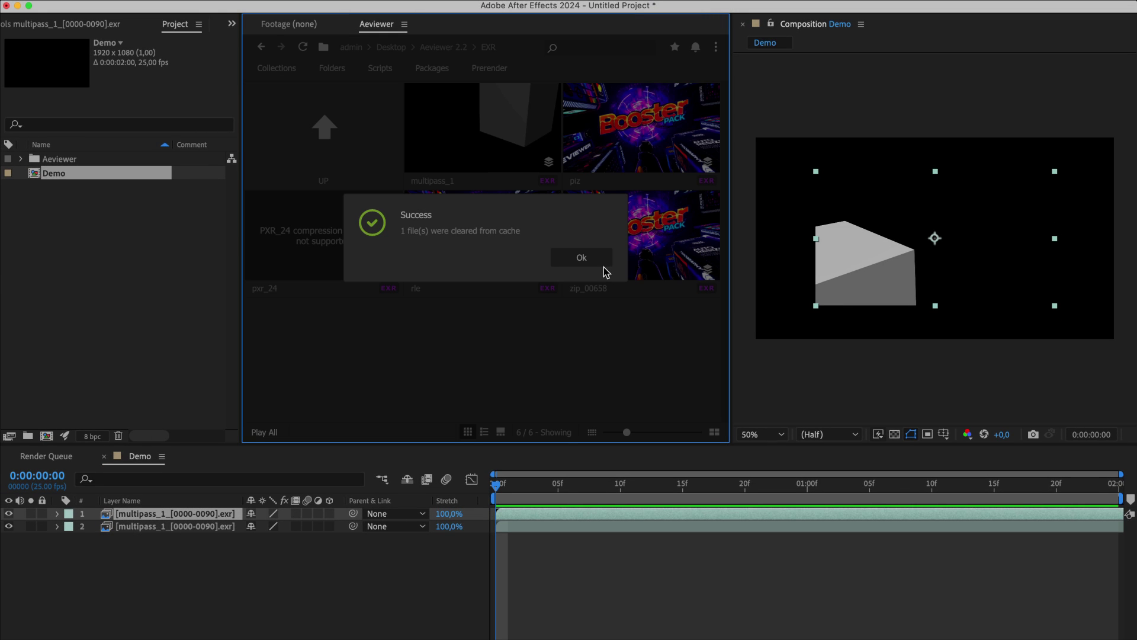
left_click(597, 264)
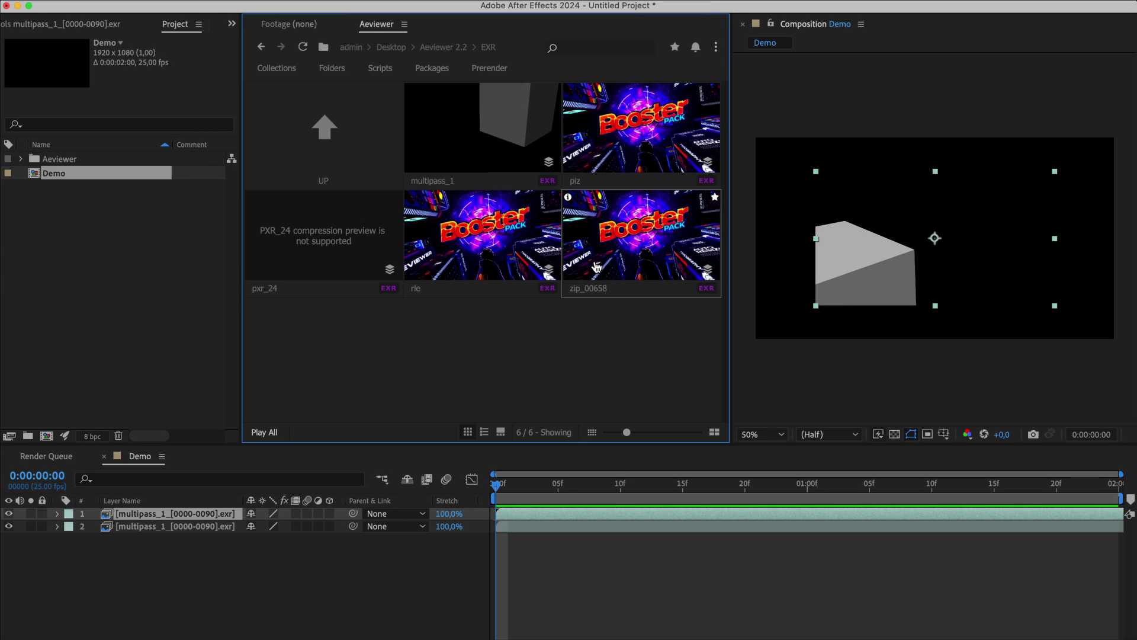
Go up to the Aeviewer 2.2 folder and clear the media cache for the whole EXR folder
left_click(383, 168)
right_click(615, 127)
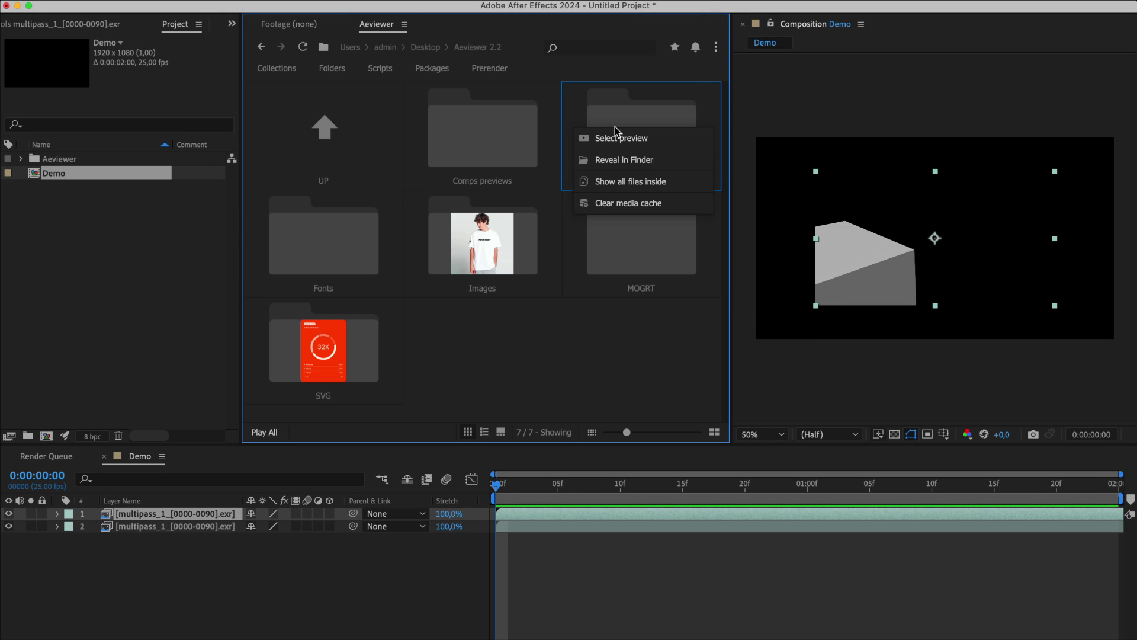
left_click(674, 205)
left_click(574, 258)
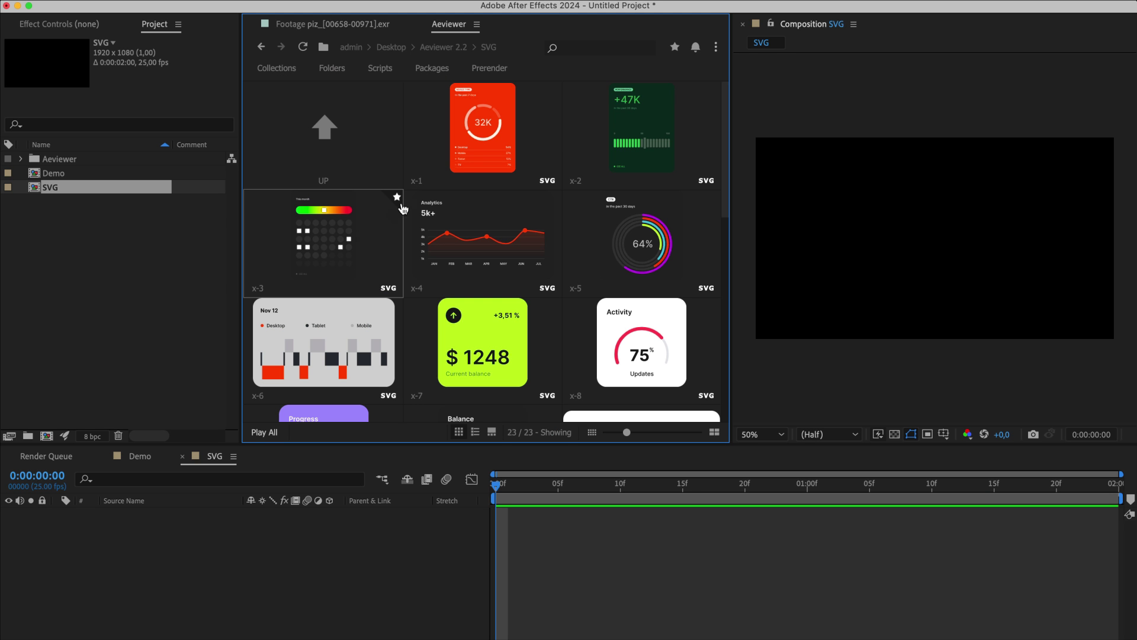
Import the x-19 SVG into the SVG composition as a shape layer and scale it to 391.5%
scroll(497, 253, "down", 10)
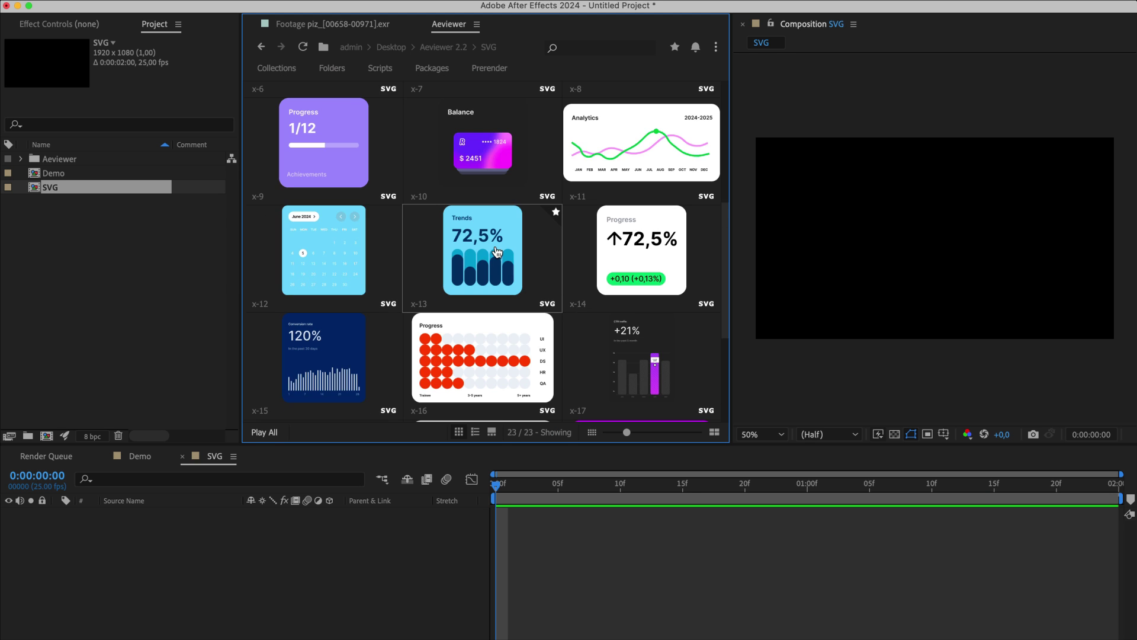
left_click(471, 263)
key("alt+shift+super+h")
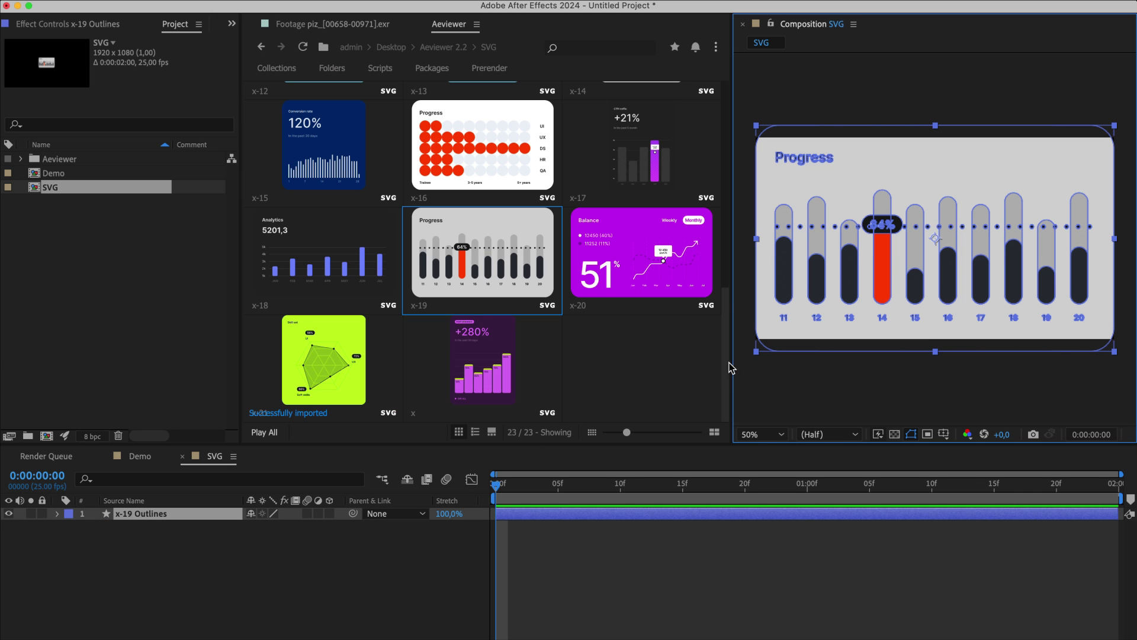
left_click_drag(290, 533, 225, 586)
left_click(222, 589)
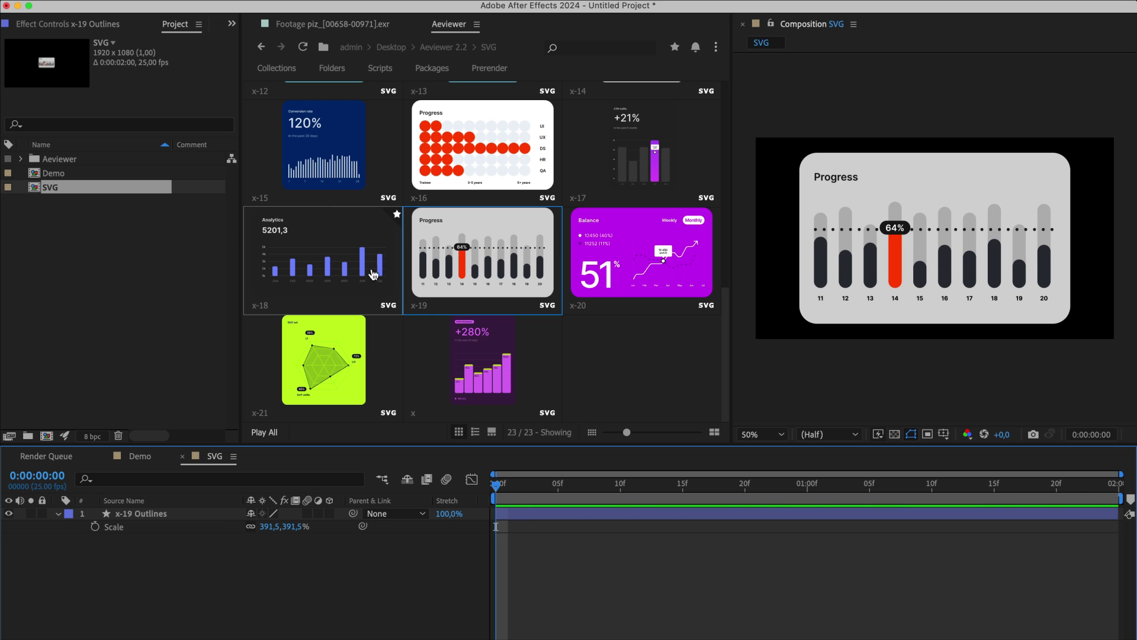
scroll(368, 251, "up", 10)
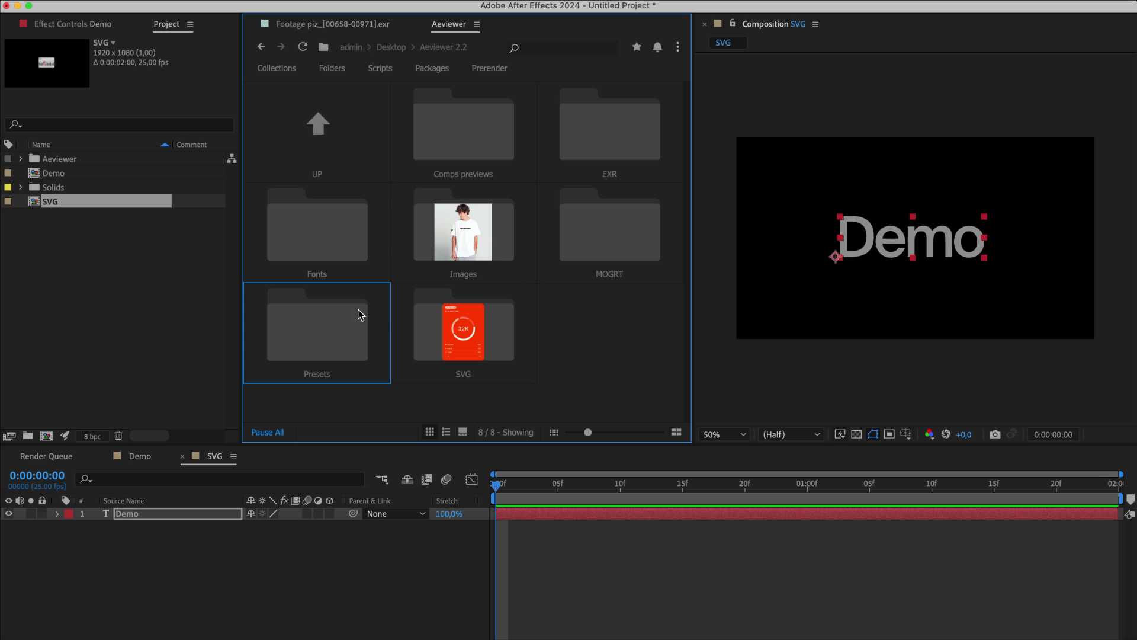
Show all files inside the Presets folder and browse the animated preset previews
right_click(360, 314)
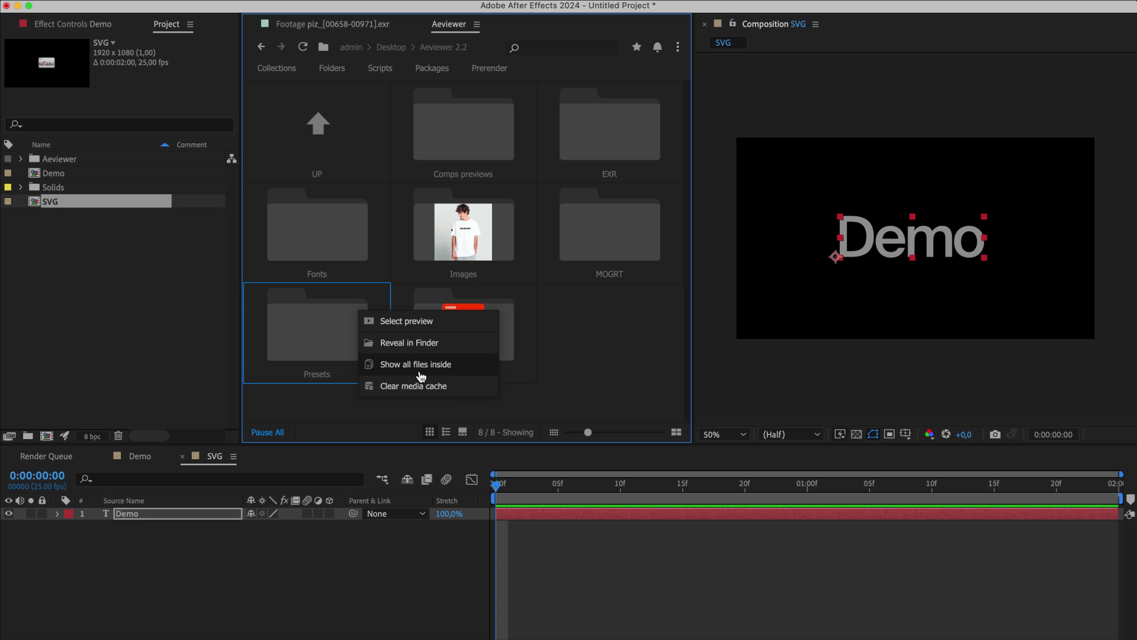
left_click(494, 369)
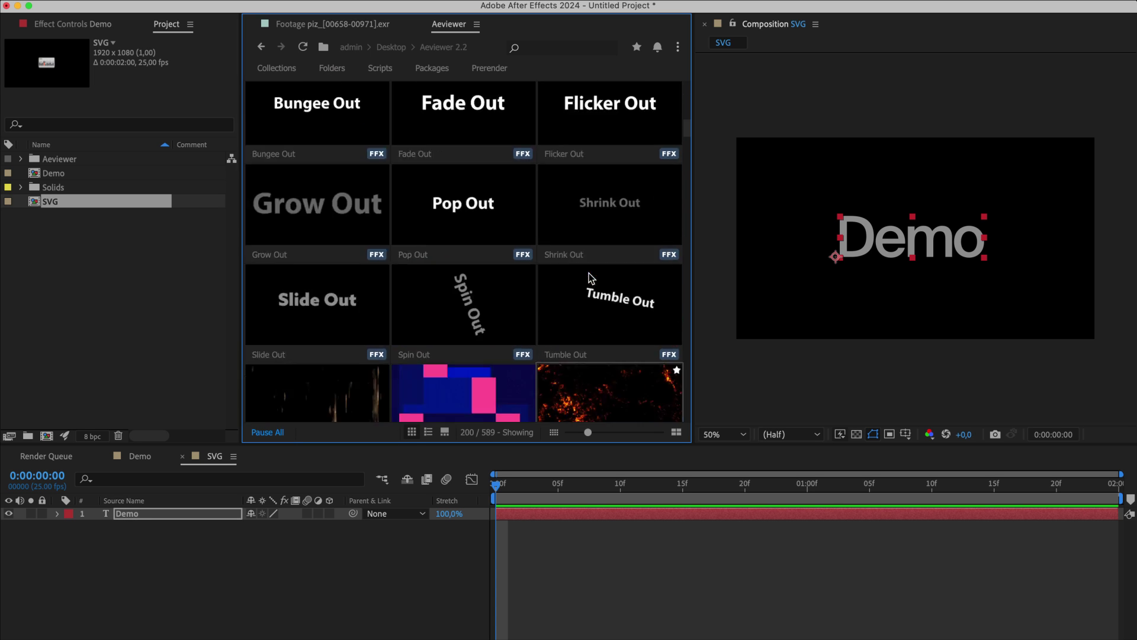
mouse_move(587, 274)
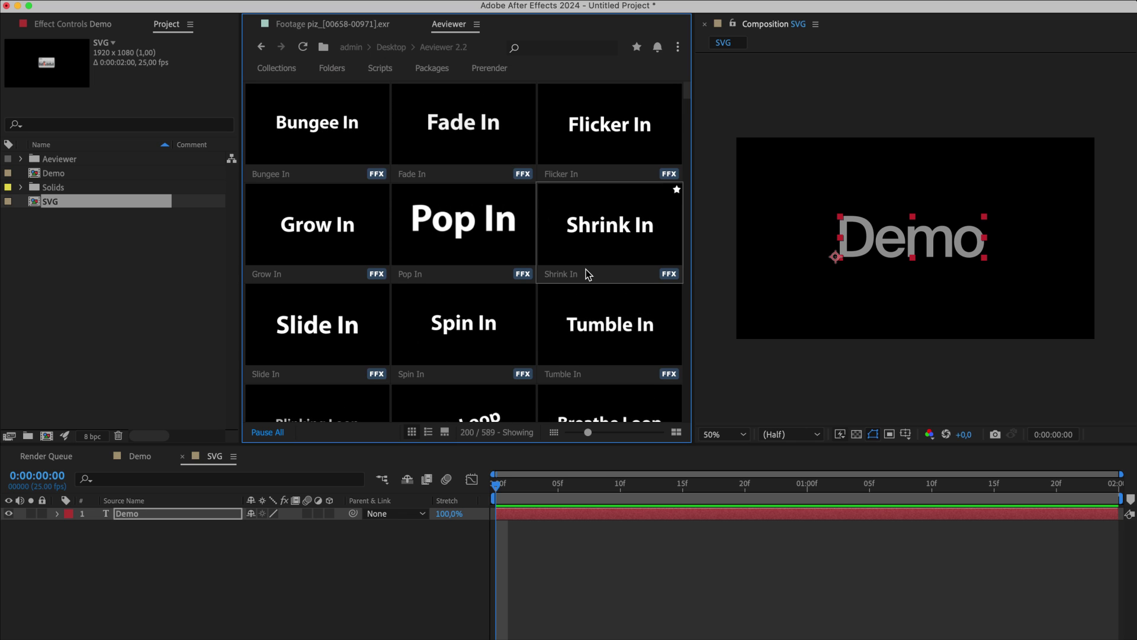
left_click(579, 270)
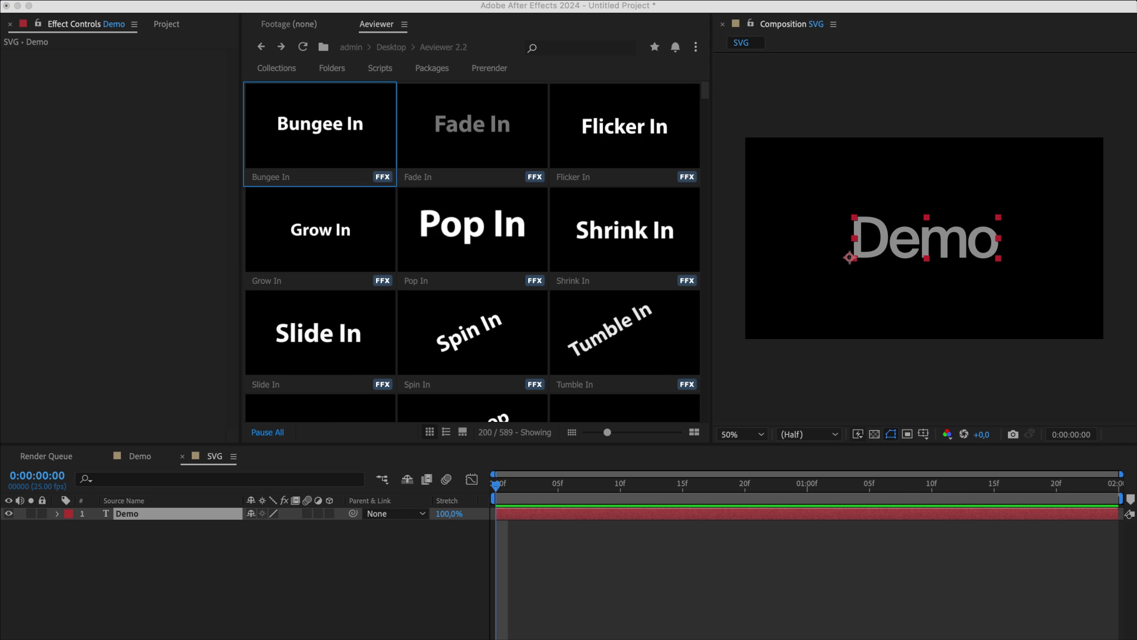
Apply the Bungee In preset to the Demo text layer and play back the animation
left_click(339, 129)
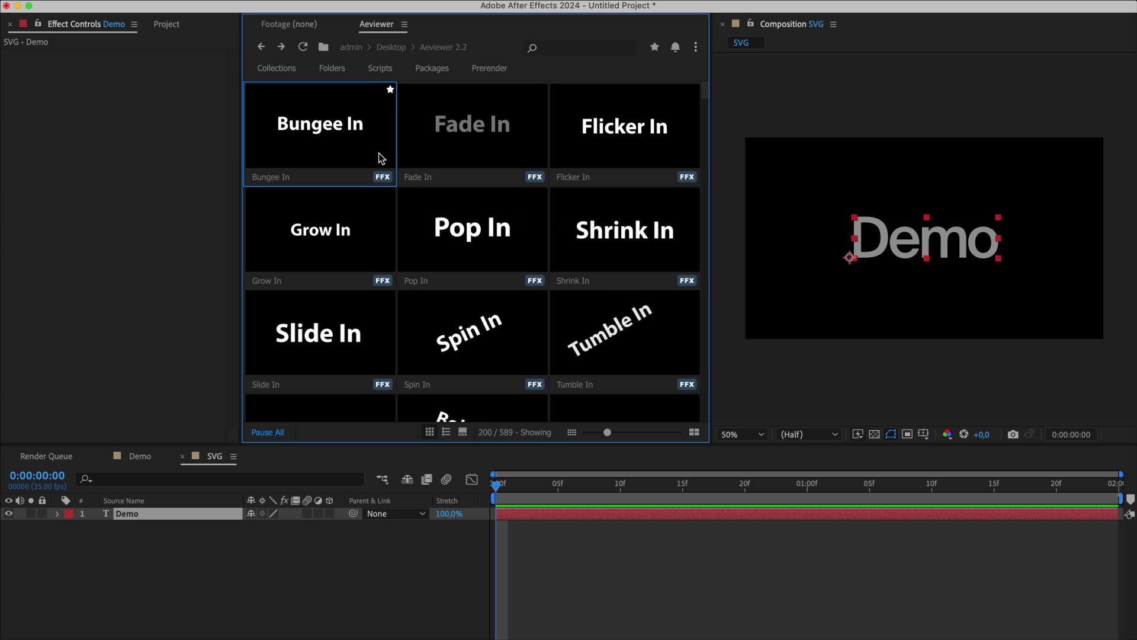
key("s")
key("a")
key("Return")
key("space")
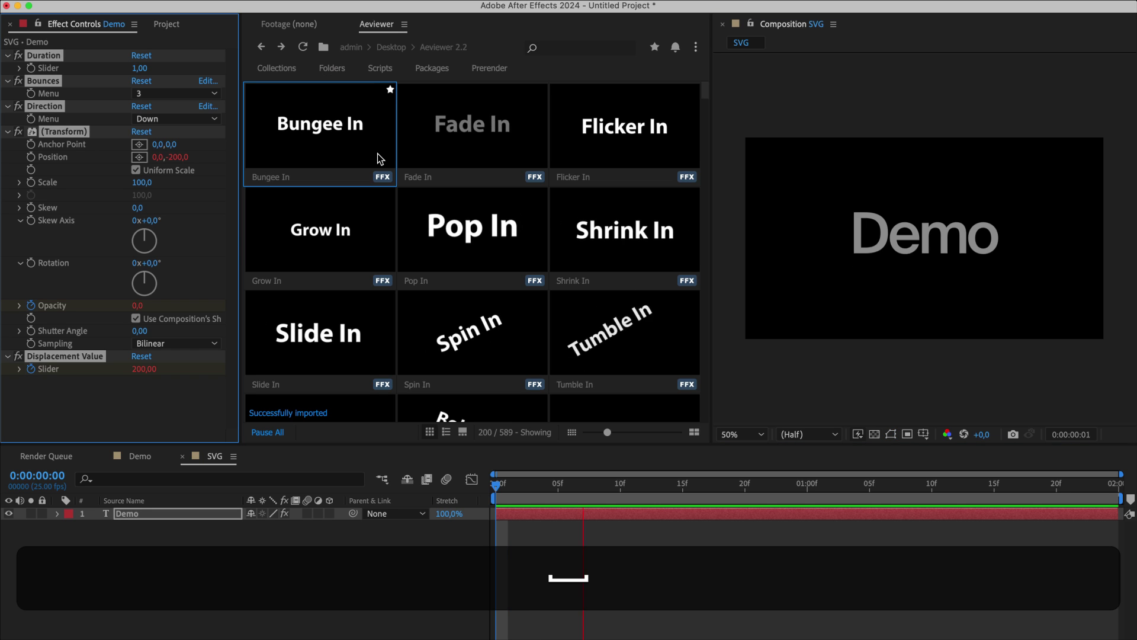
key("space")
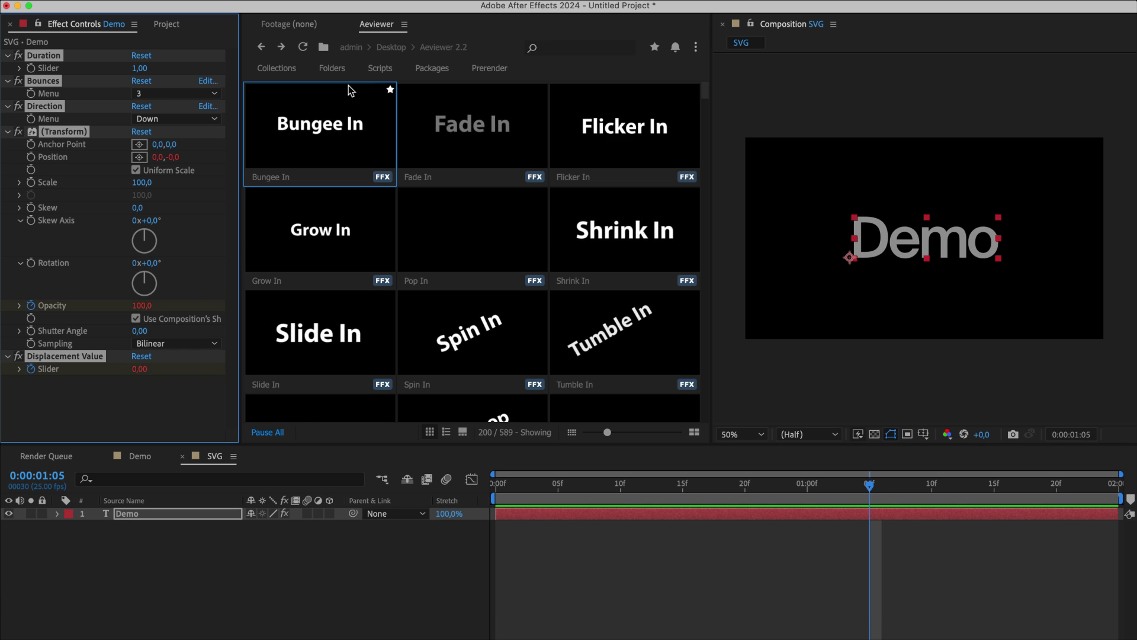
Show the folder tree and jump to the gif folder in Quick Access to view its animated files
left_click(338, 72)
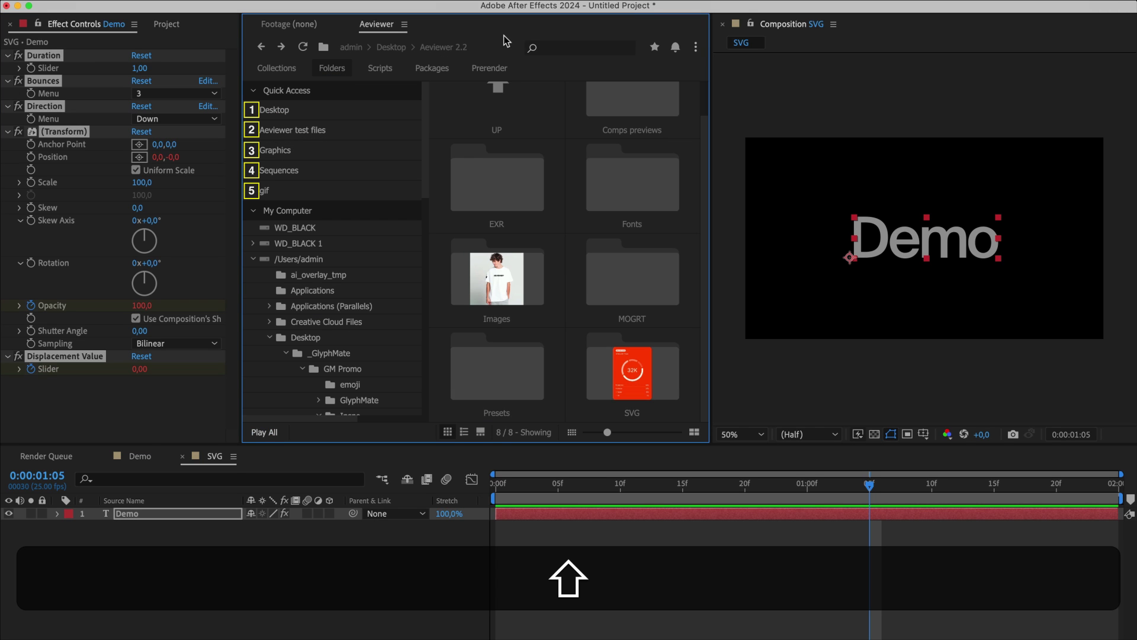
key("shift+5")
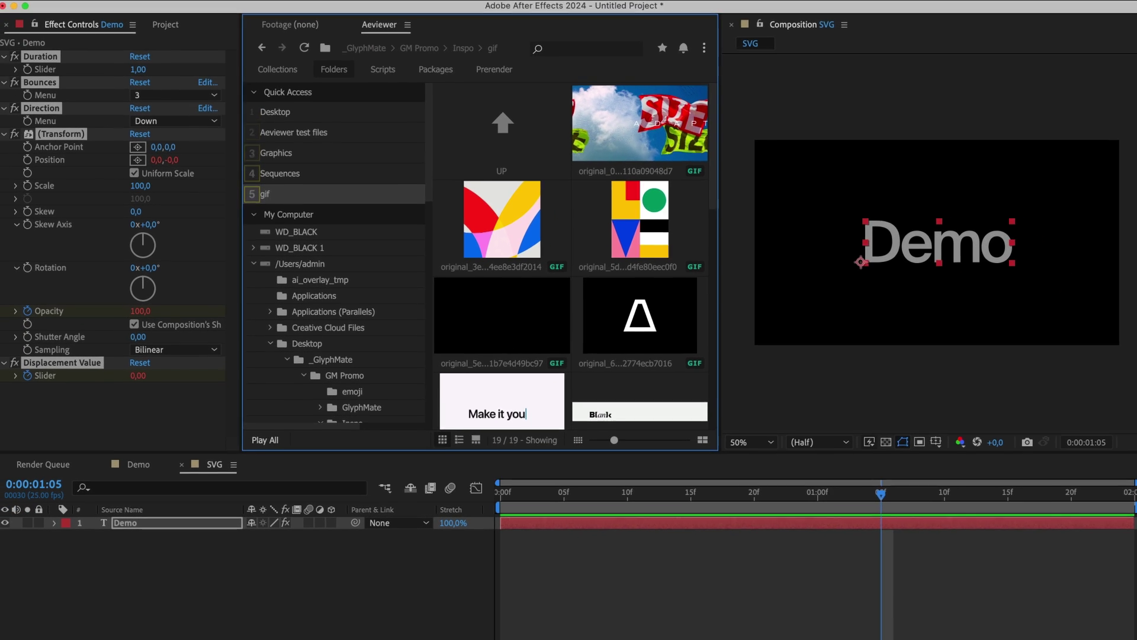
key("space")
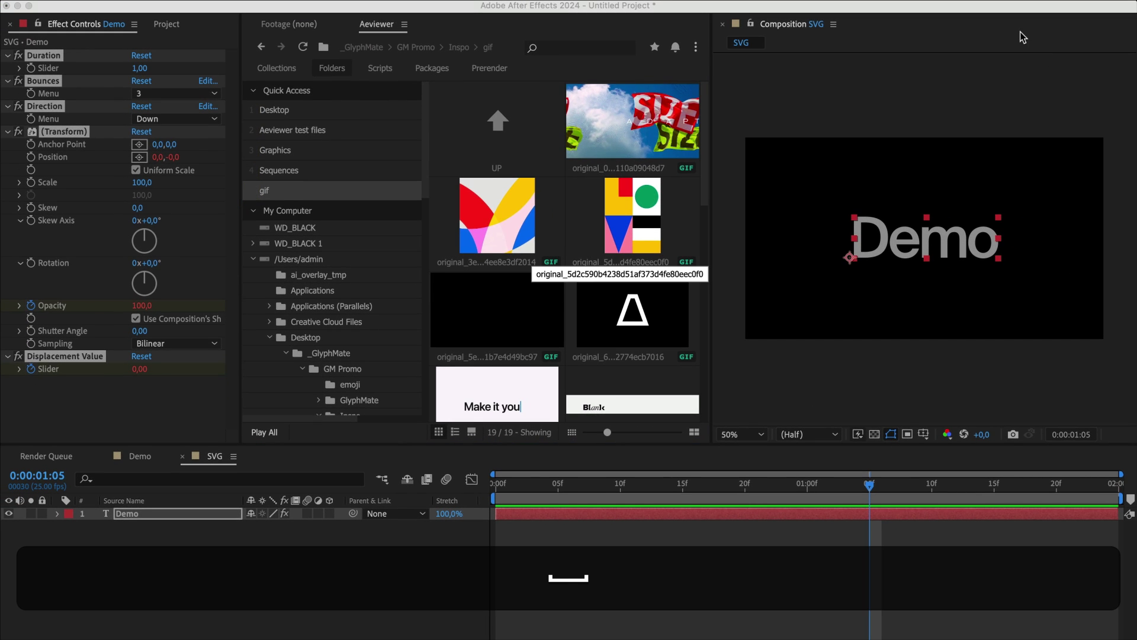
key("shift+super+space")
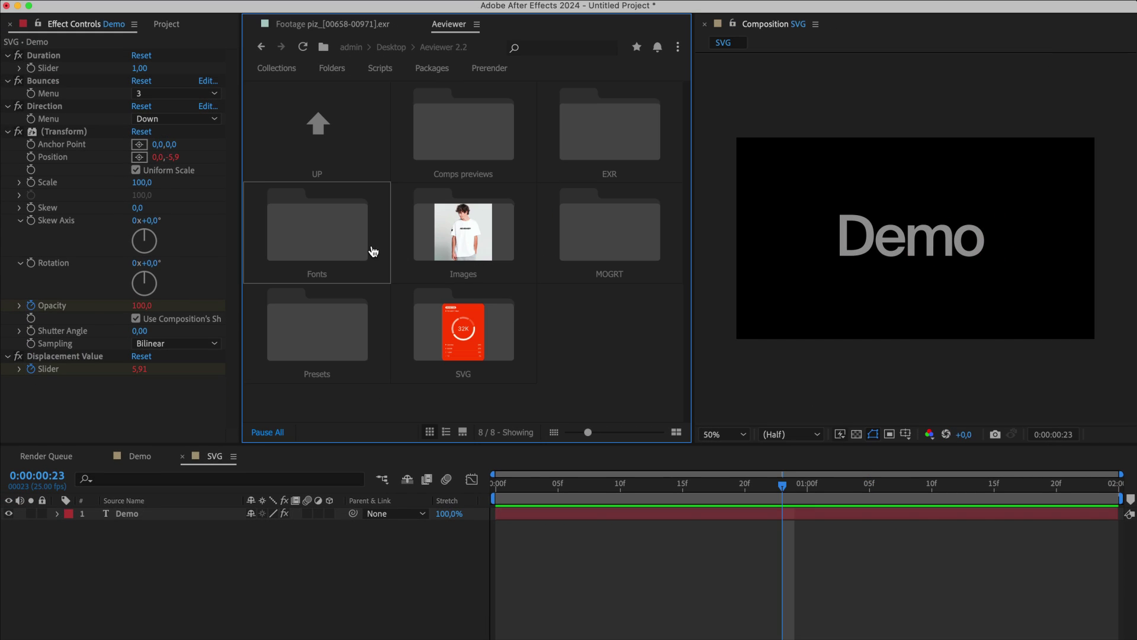
Browse the Fonts folder and install the upright Black weight of the Suisse font
double_click(373, 252)
scroll(375, 250, "down", 10)
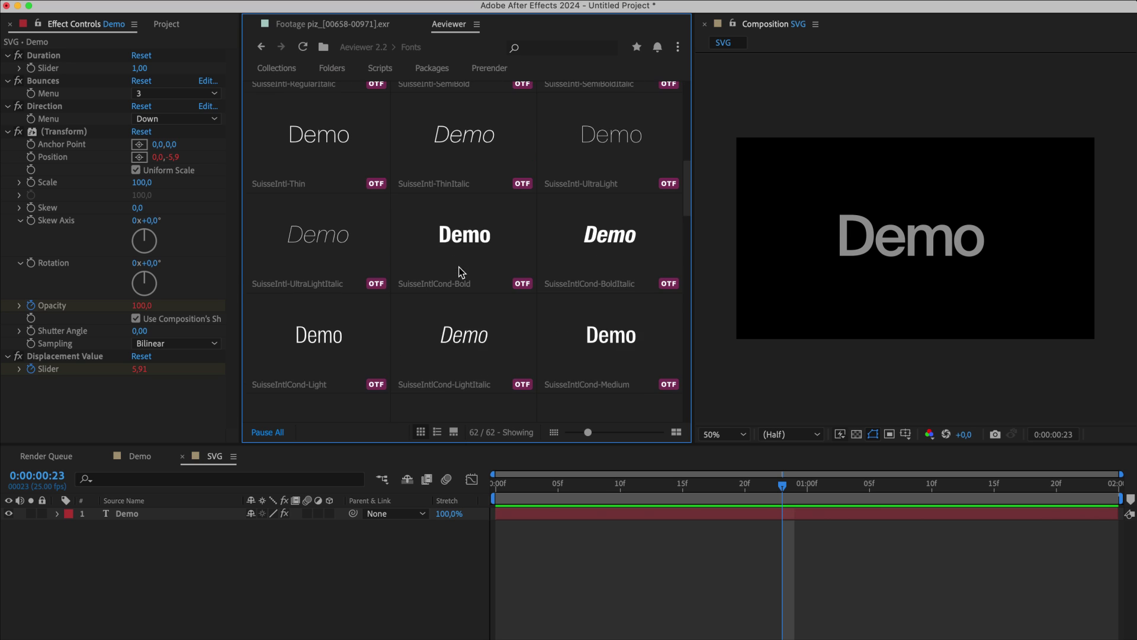
scroll(457, 267, "up", 10)
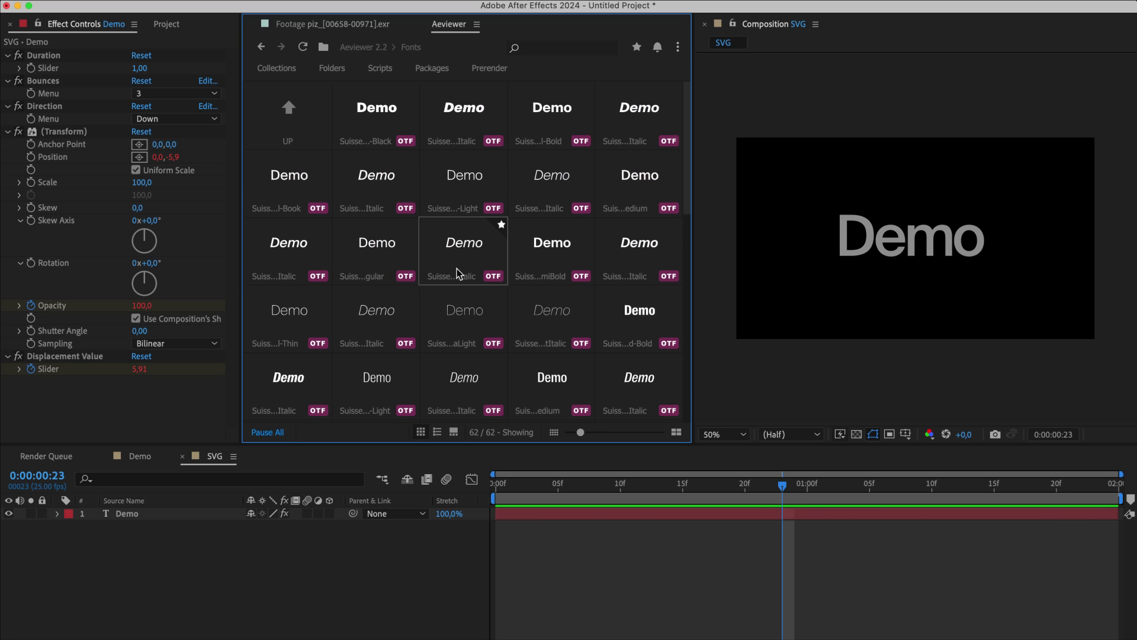
right_click(382, 110)
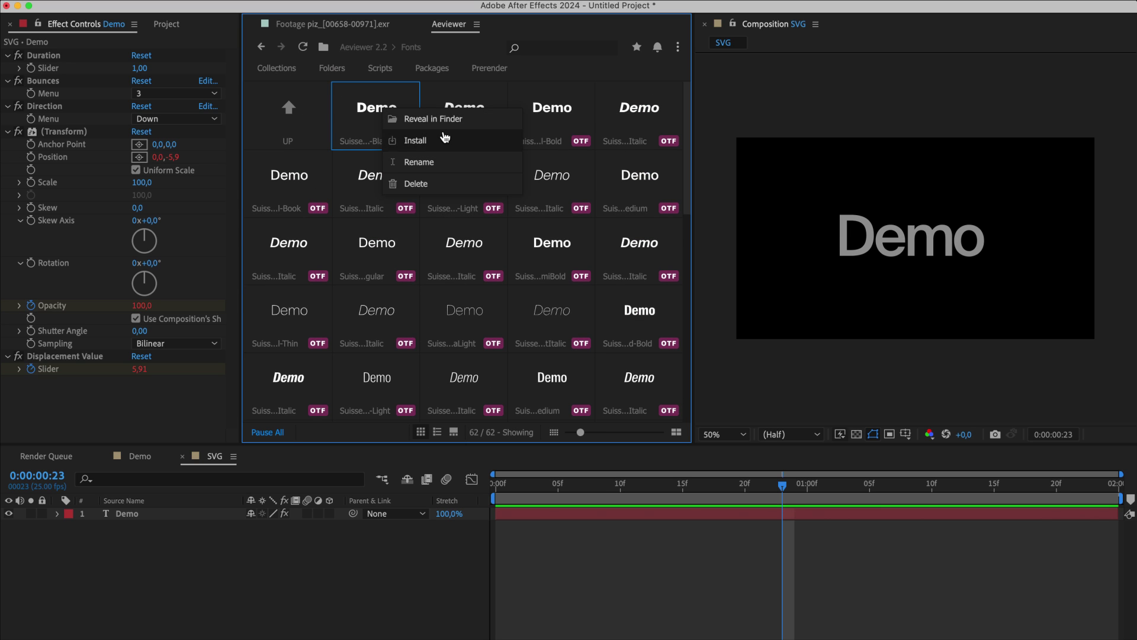
left_click(454, 141)
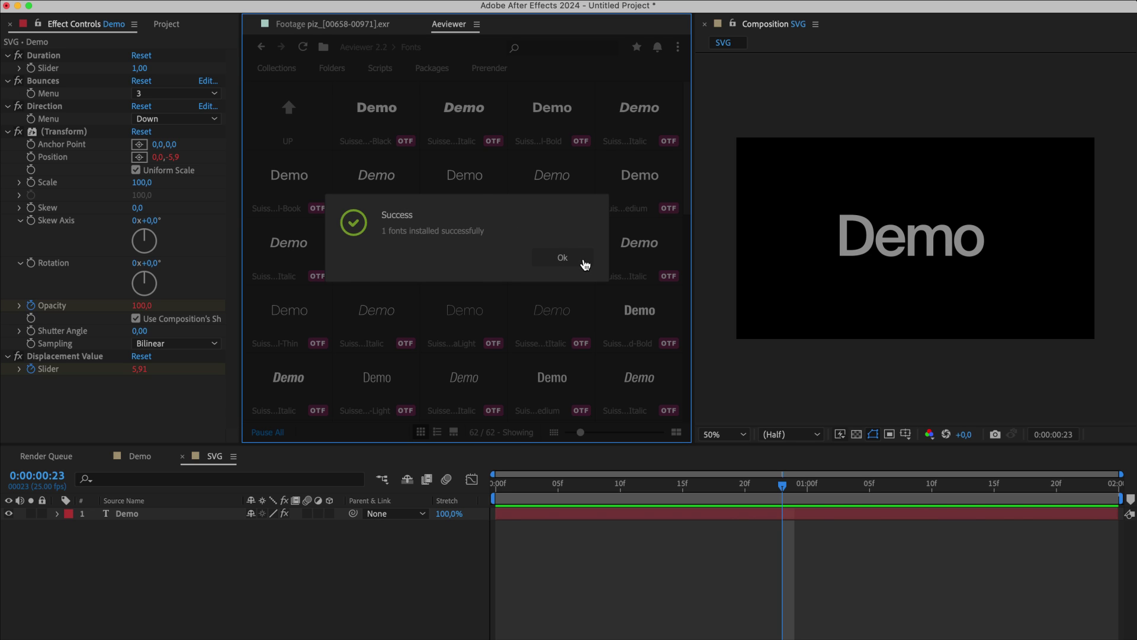
left_click(562, 258)
Leave the Fonts folder, open the Images folder and enlarge its thumbnails
left_click(312, 127)
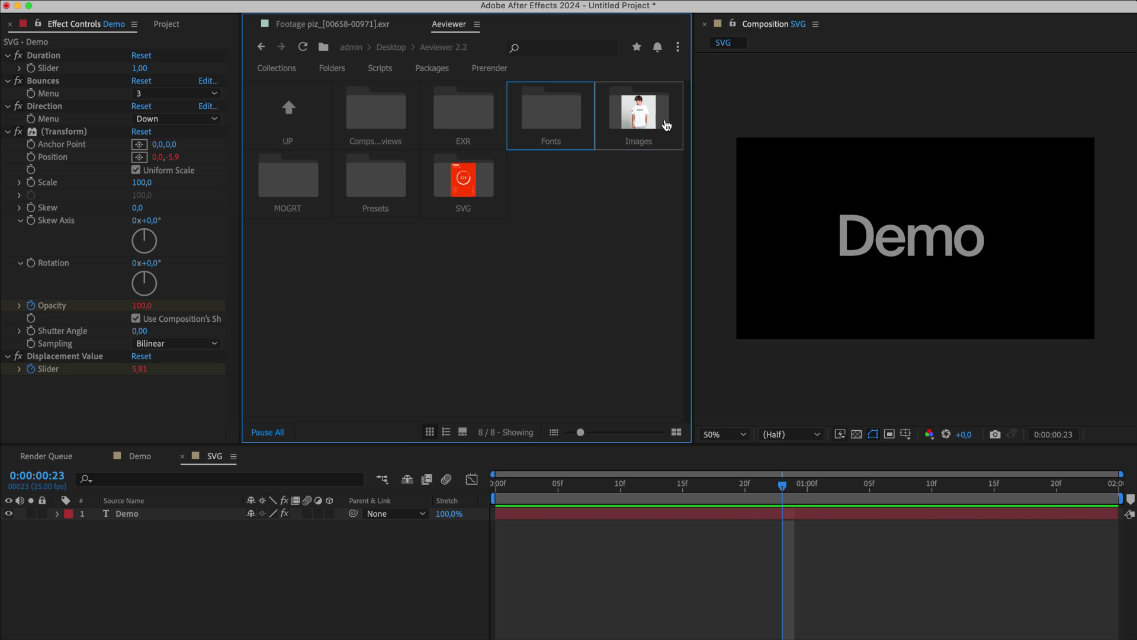
left_click(666, 125)
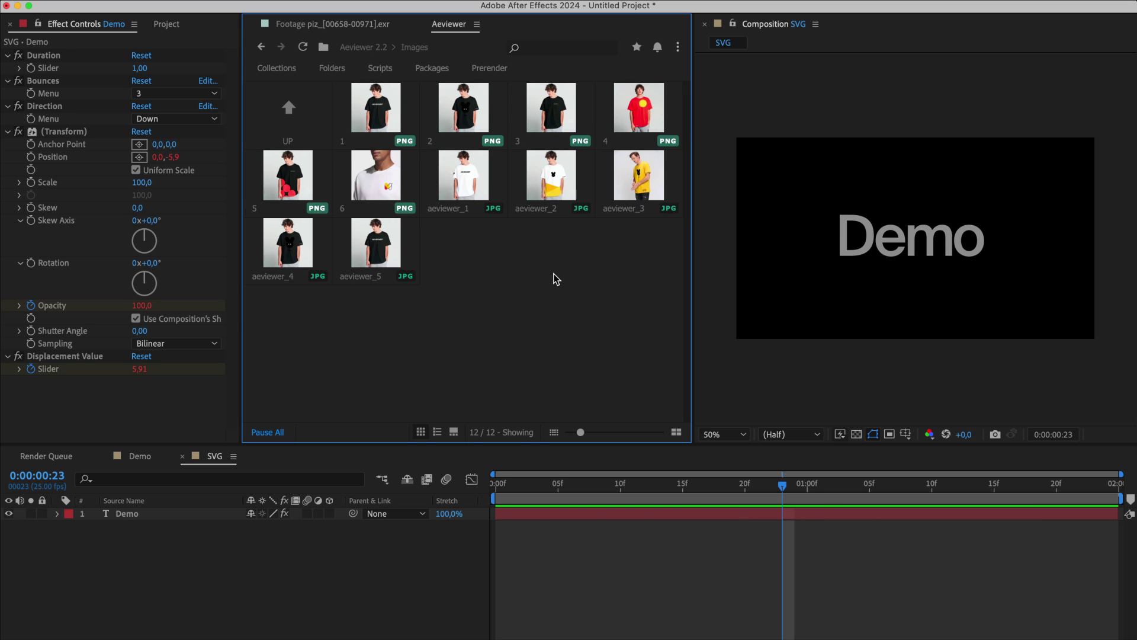
scroll(553, 275, "up", 2)
scroll(535, 275, "down", 1)
scroll(530, 243, "up", 1)
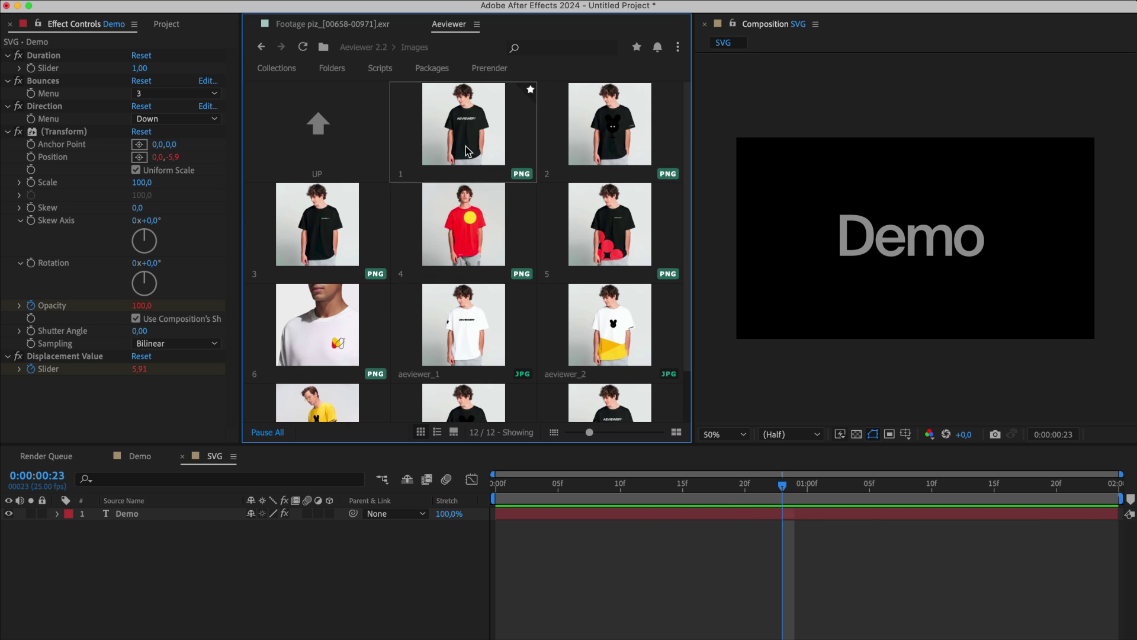
View the images as a list, narrow the Name column to expose the type, date and size columns, and return to the grid view
left_click(438, 434)
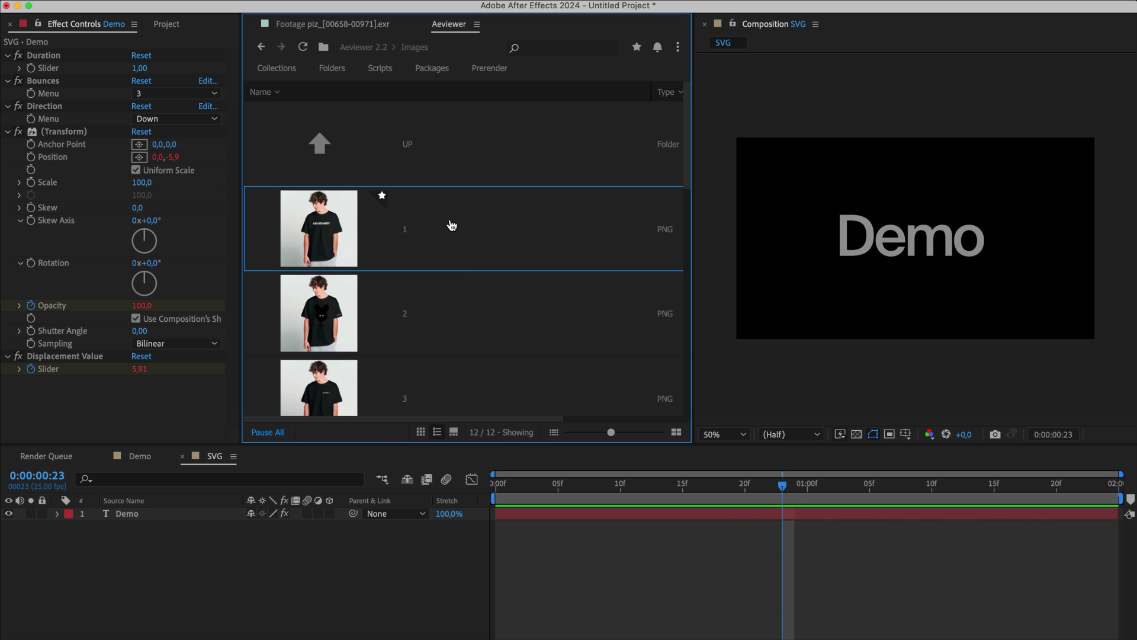
left_click_drag(653, 94, 490, 94)
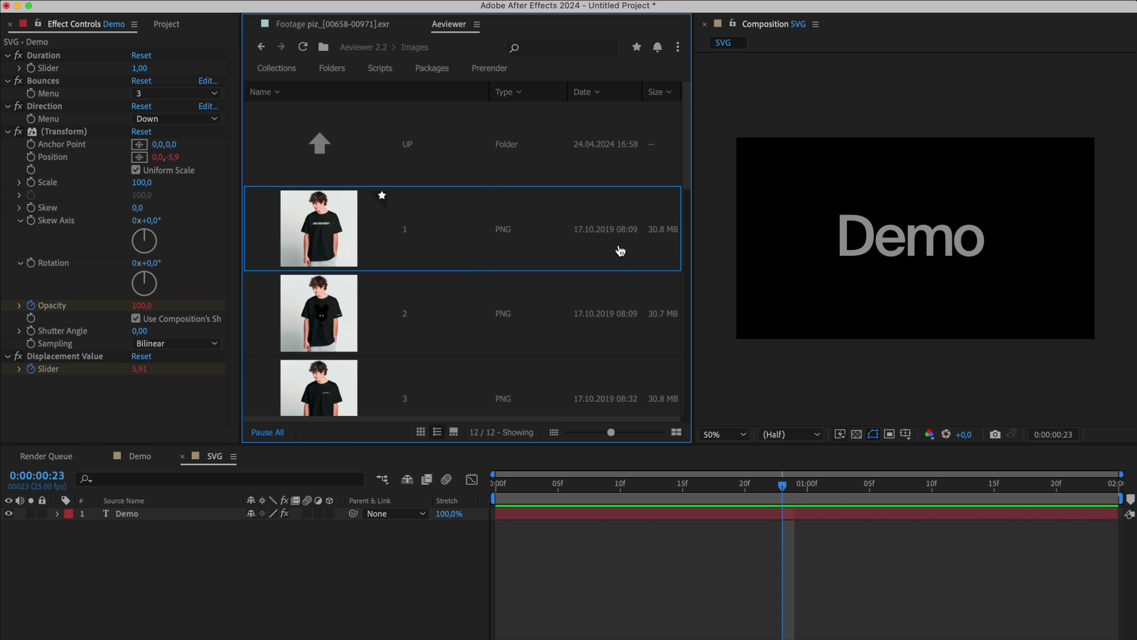
left_click(421, 433)
left_click(282, 73)
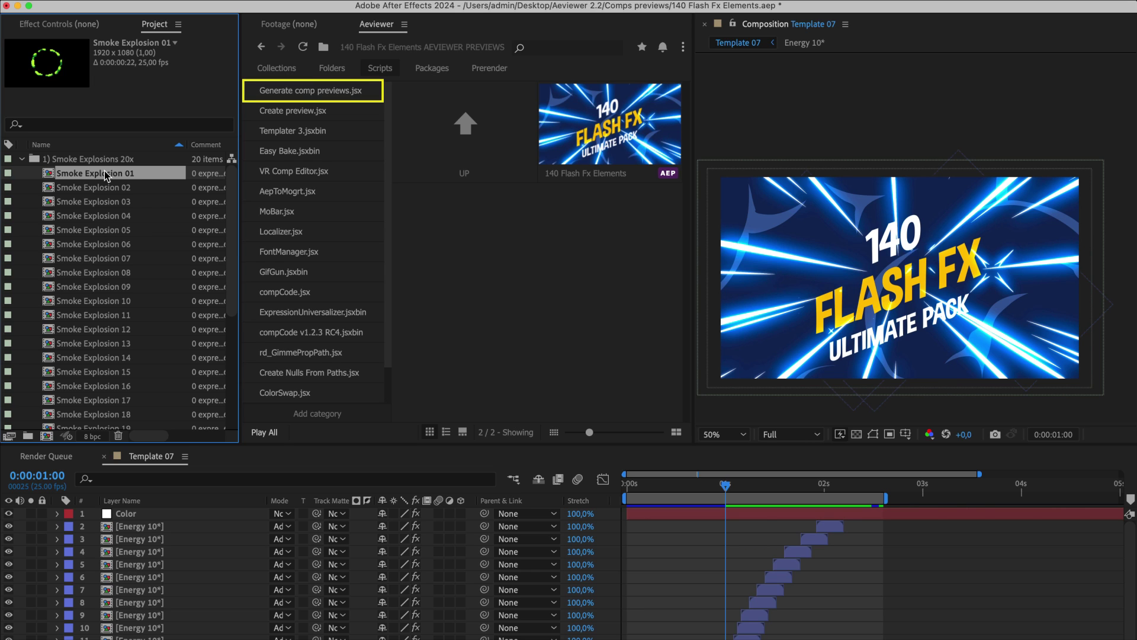
Generate previews for the Smoke Explosion 01 to 20 comps with Generate comp previews.jsx, taking frames from the Current Time Indicator
scroll(119, 323, "down", 4)
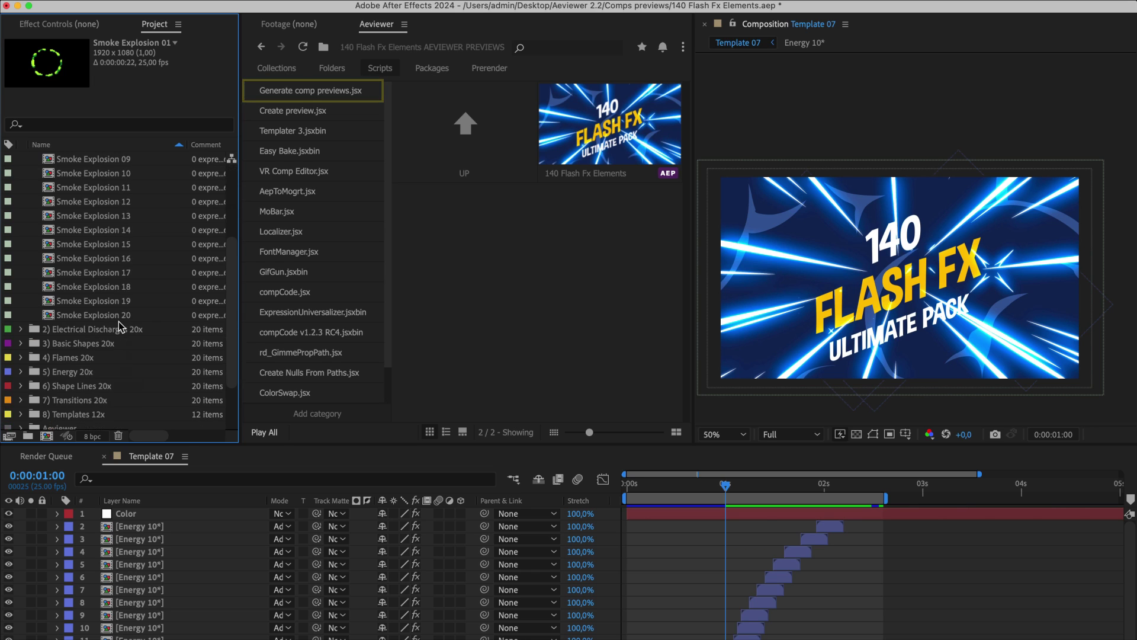
left_click(115, 318, "shift")
left_click(348, 92)
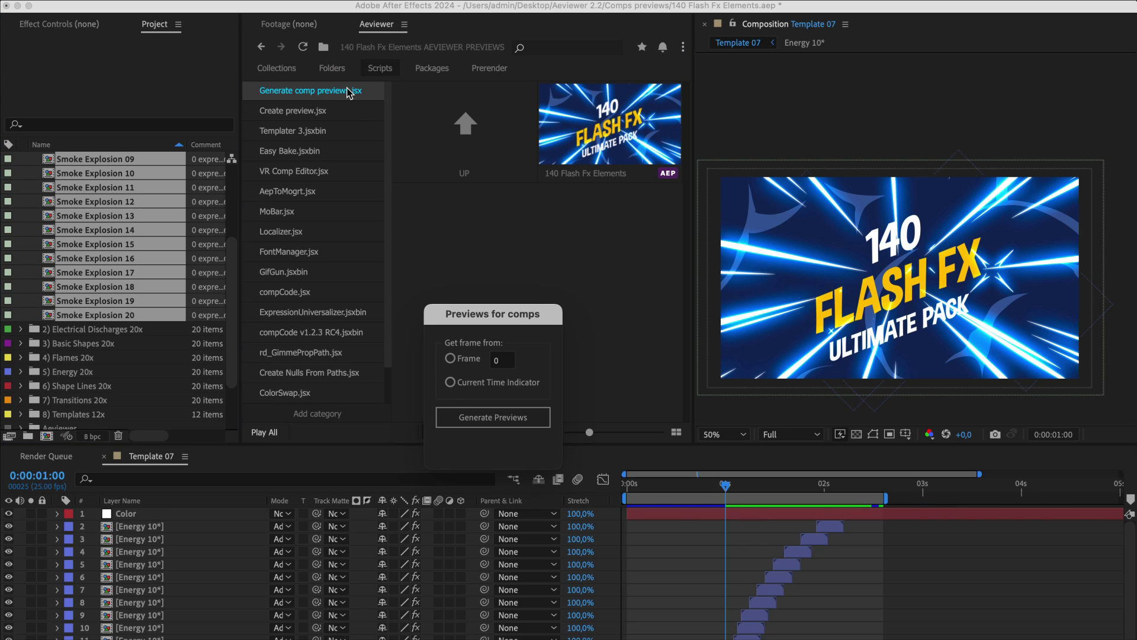
left_click(483, 419)
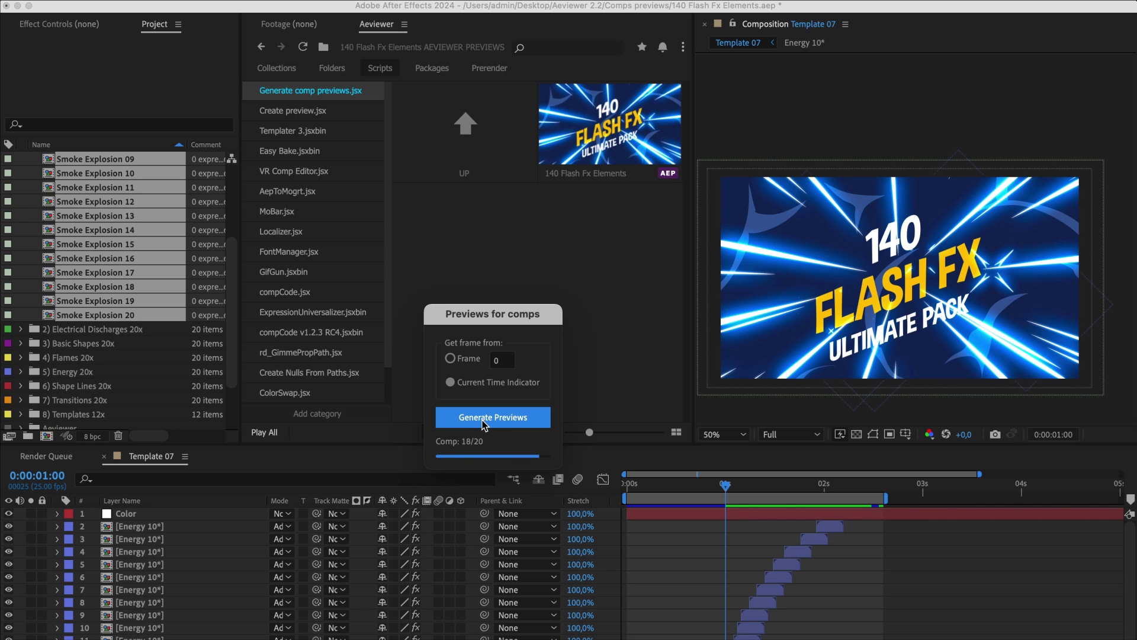
left_click(570, 474)
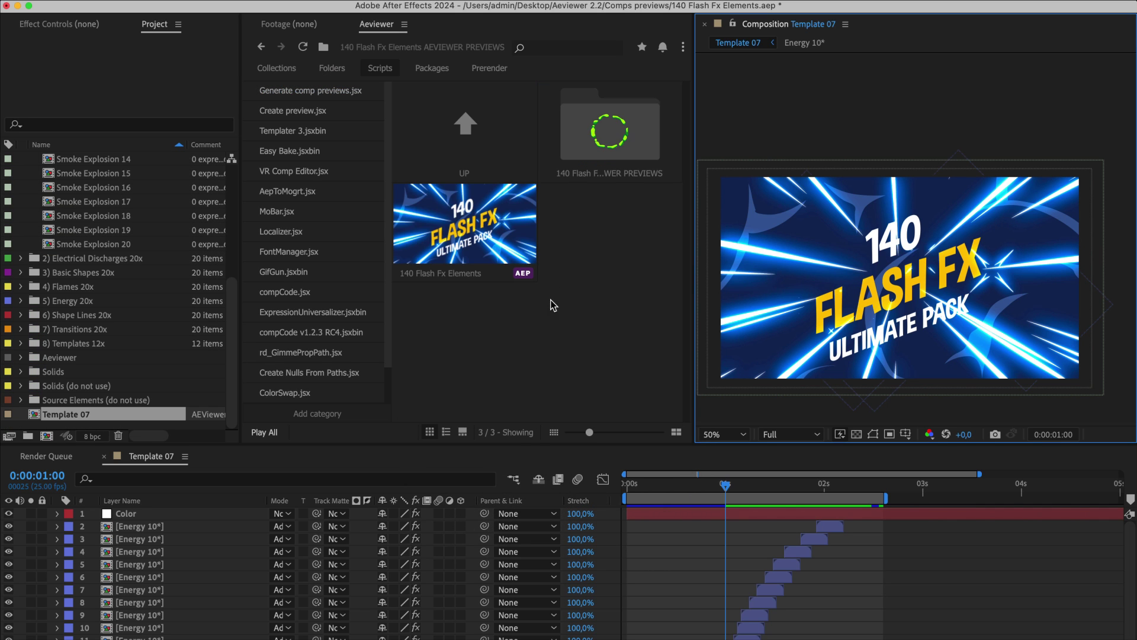
Open the generated previews folder and import the Smoke Explosion 03, 05, 04 and 13 comps from it
double_click(603, 145)
double_click(605, 214)
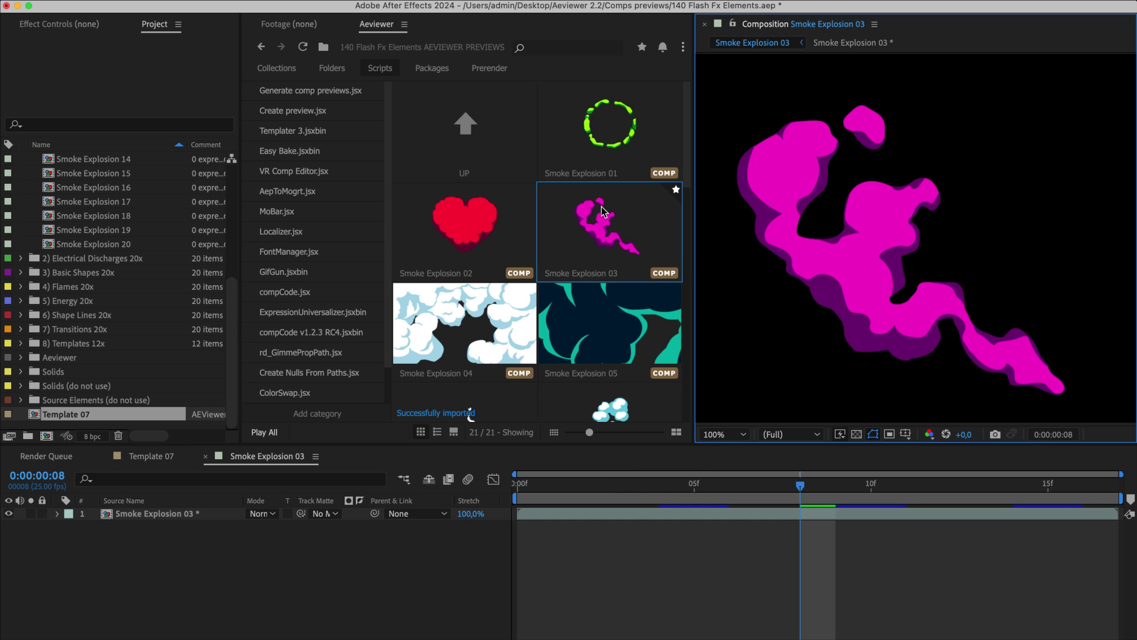
double_click(561, 330)
double_click(527, 332)
scroll(535, 271, "down", 8)
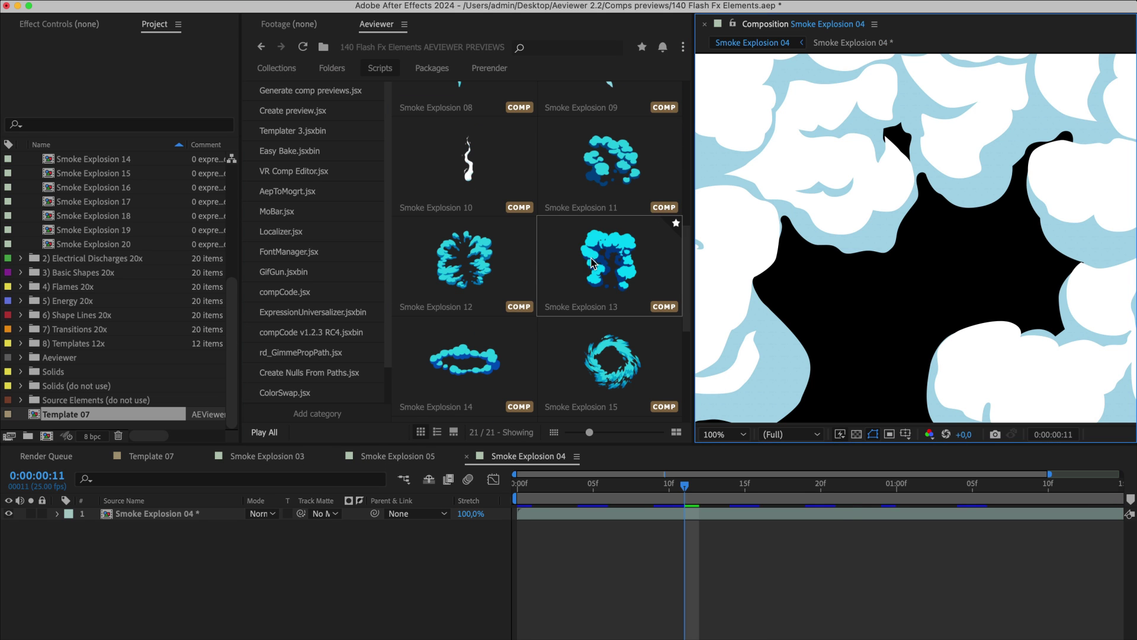
double_click(603, 249)
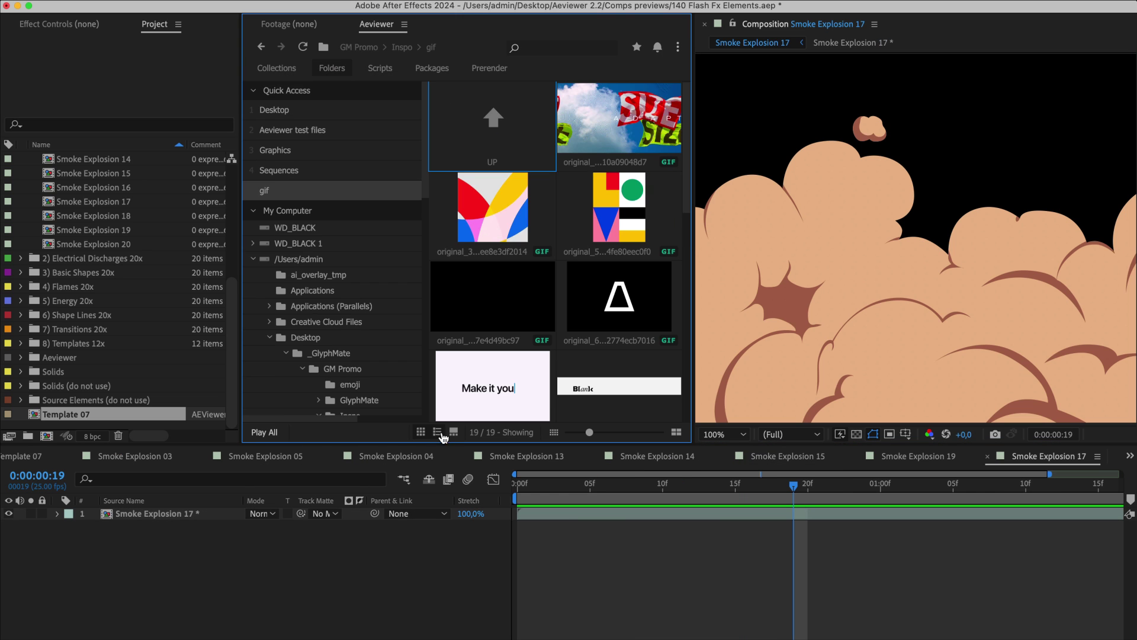
Enlarge the preview pane above the gif folder's contents and step through the GIFs to preview them
left_click(455, 433)
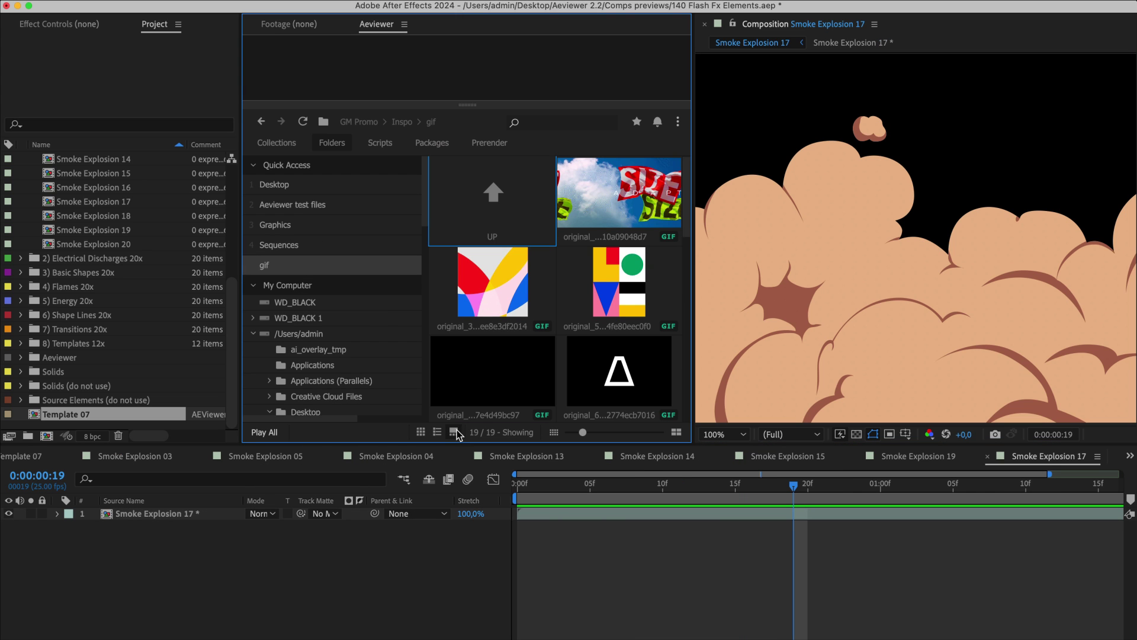
left_click_drag(468, 105, 457, 234)
key("Right")
key("Down")
key("Right")
key("Right")
key("Right")
key("Right")
key("Right")
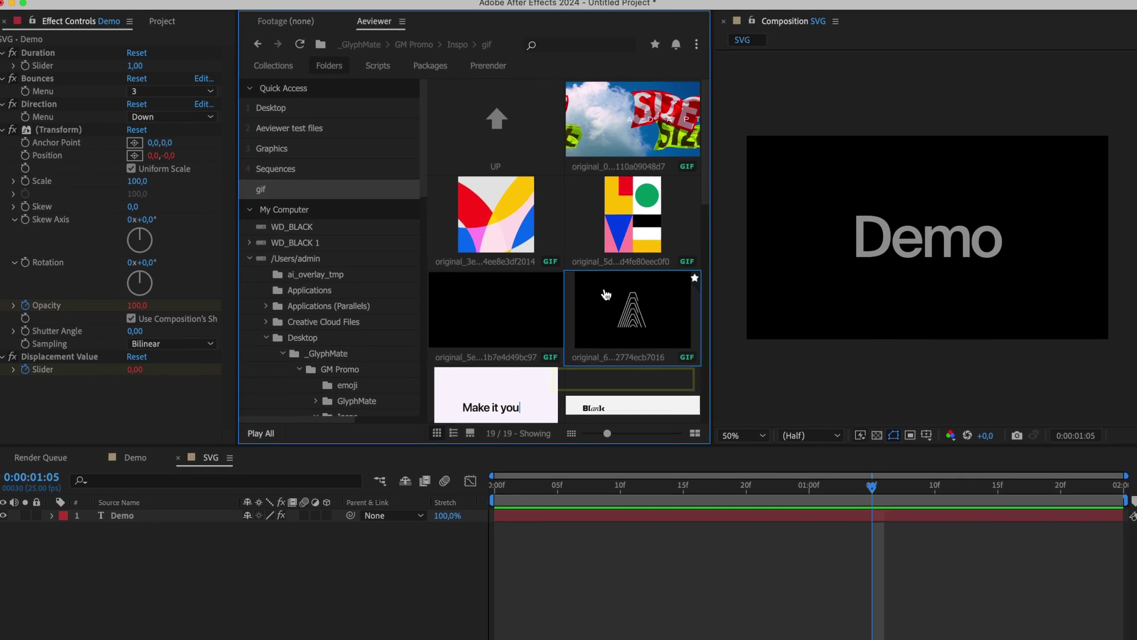
View a GIF's file options, and browse the Typography and Typefaces folders inside Pack AE
right_click(540, 247)
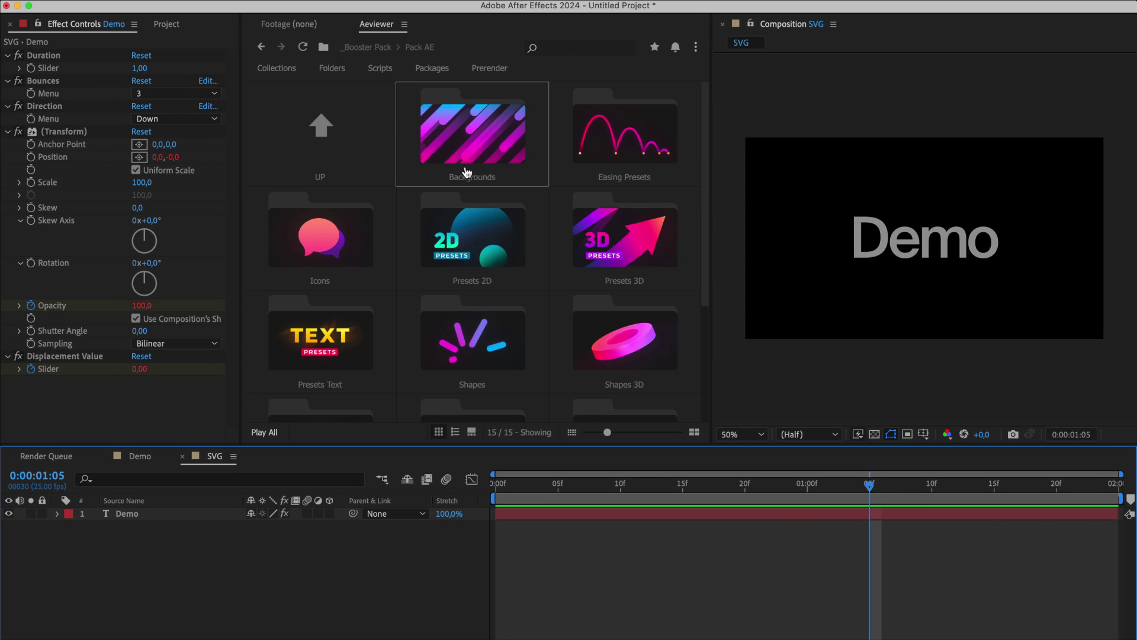
scroll(473, 193, "down", 3)
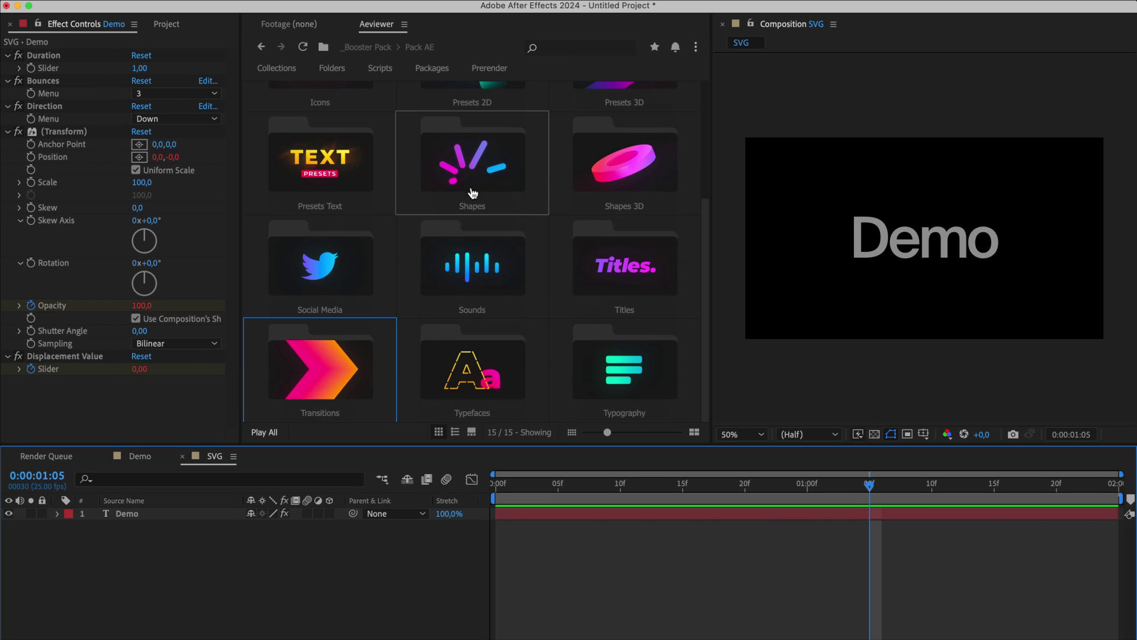
double_click(609, 350)
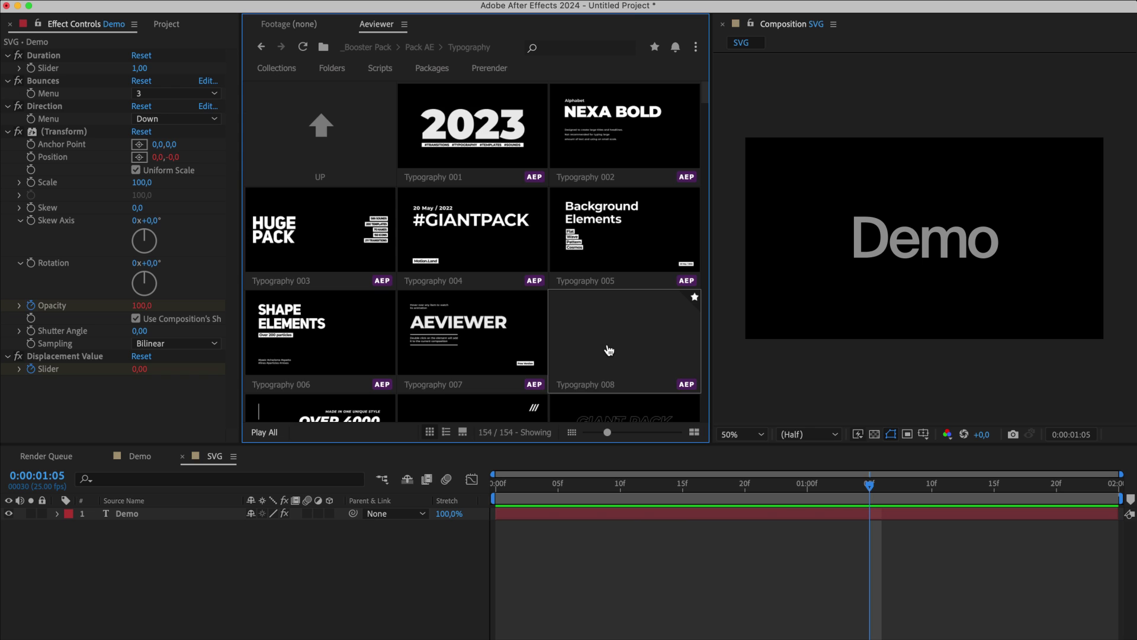
double_click(363, 144)
double_click(477, 352)
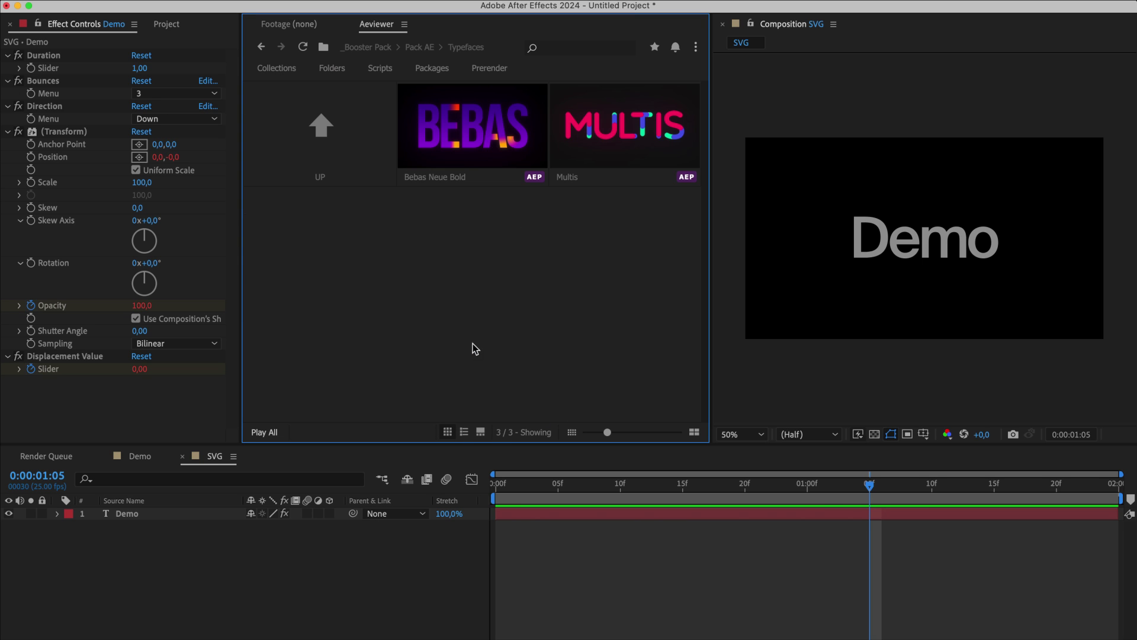
double_click(363, 172)
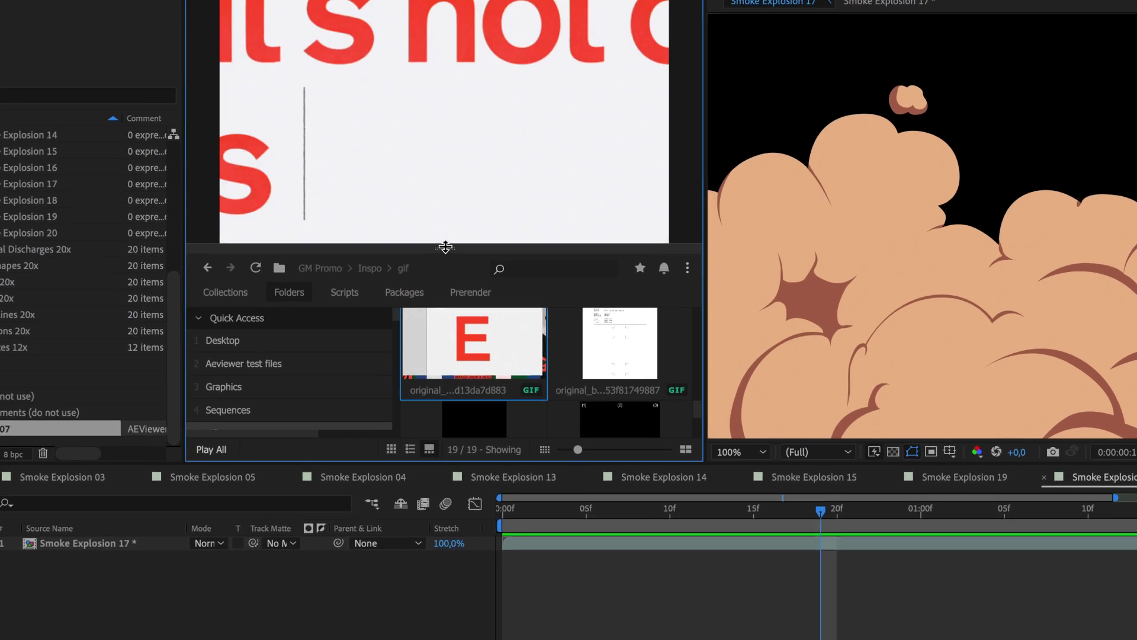
Shrink the preview pane and add the "It's" GIF as a layer above the existing one in the Smoke Explosion 17 comp
left_click_drag(440, 245, 440, 15)
left_click(477, 277, "super")
left_click_drag(456, 207, 313, 584)
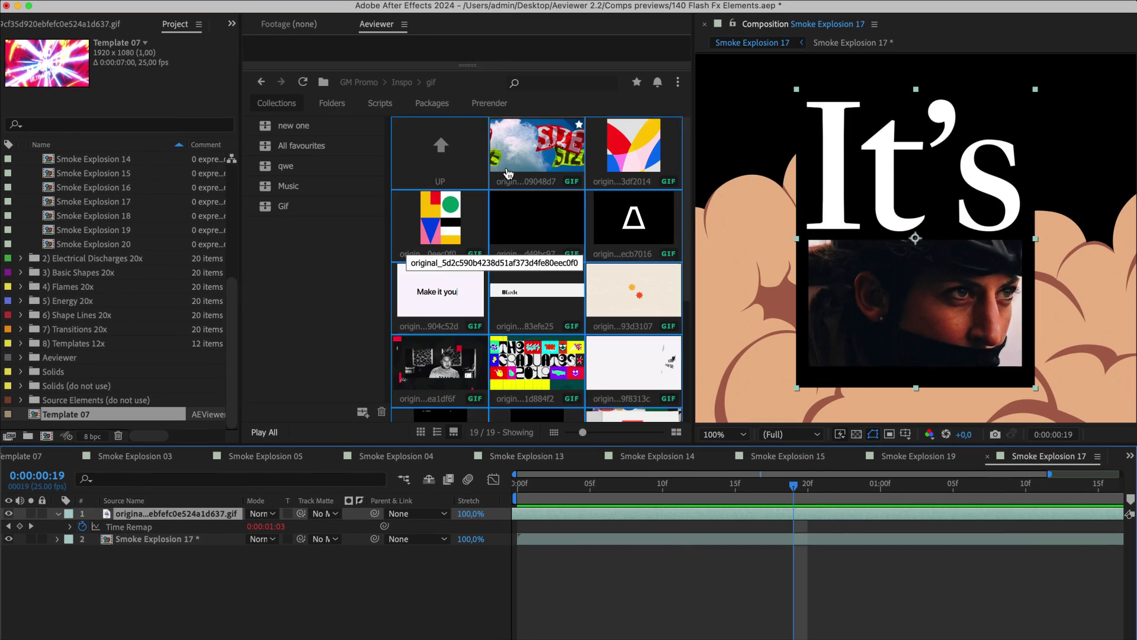
Add all the selected files of the gif folder to the Gif collection and show that collection
left_click_drag(440, 227, 316, 213)
left_click(315, 209)
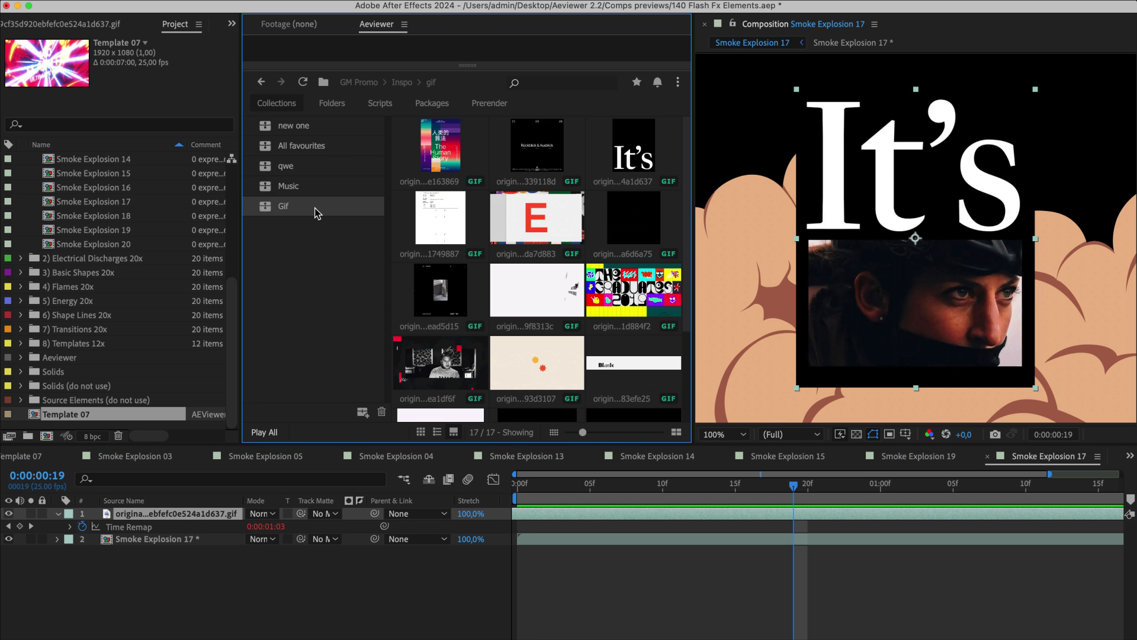